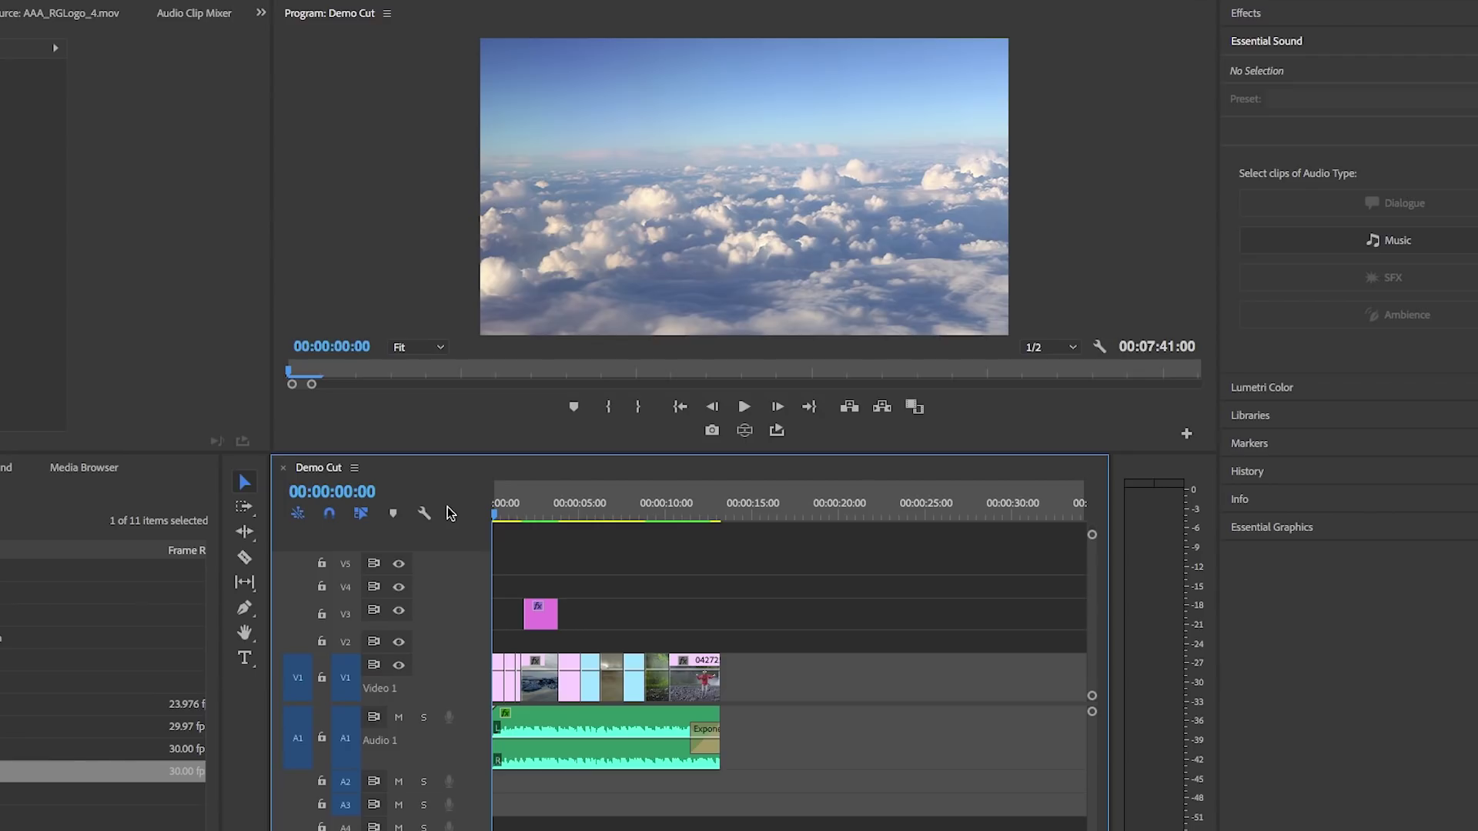
Step: Play the Demo Cut sequence, stop it, and scrub back to the steam clip
key(space)
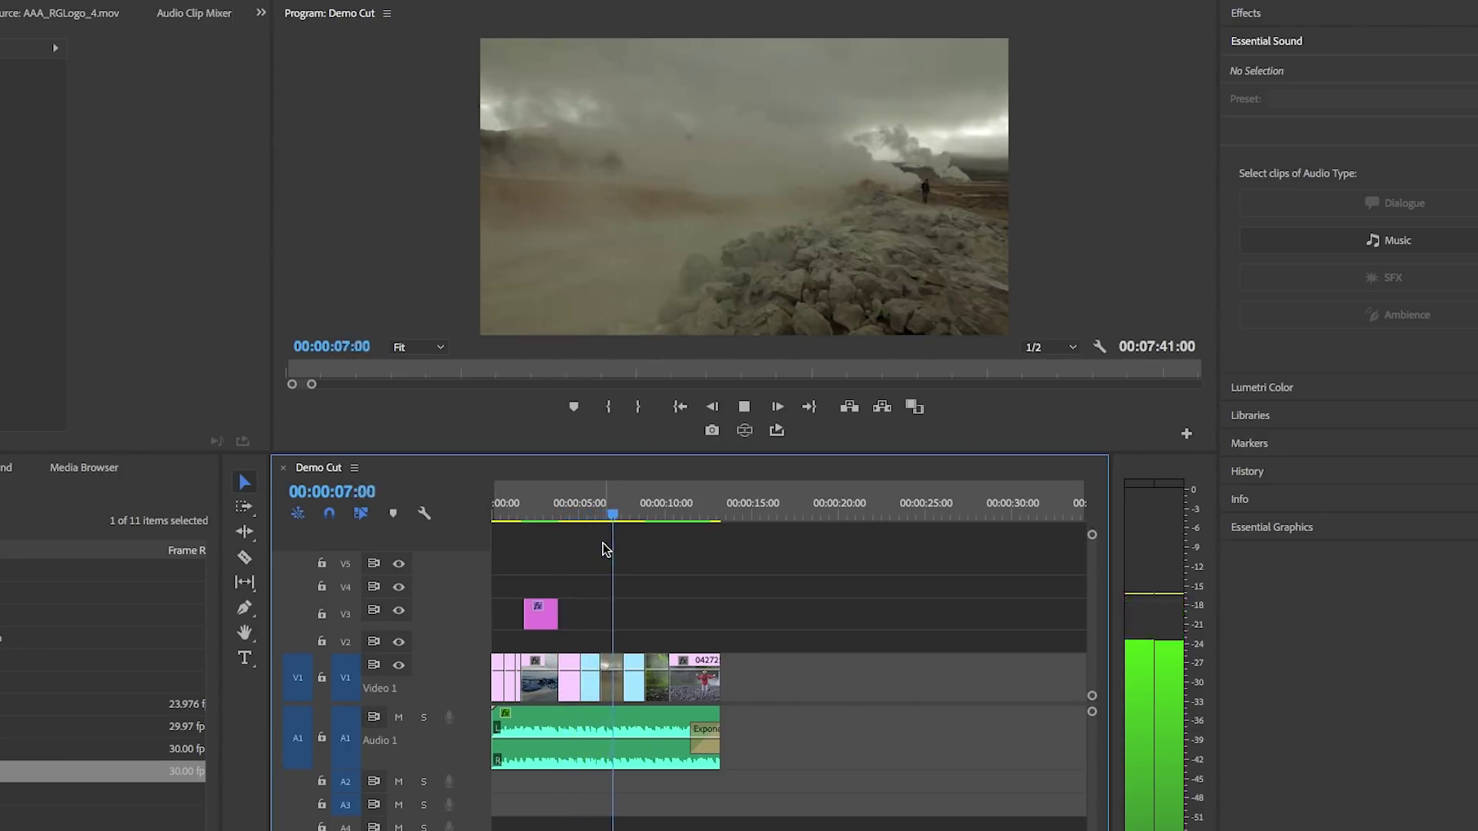
click(636, 515)
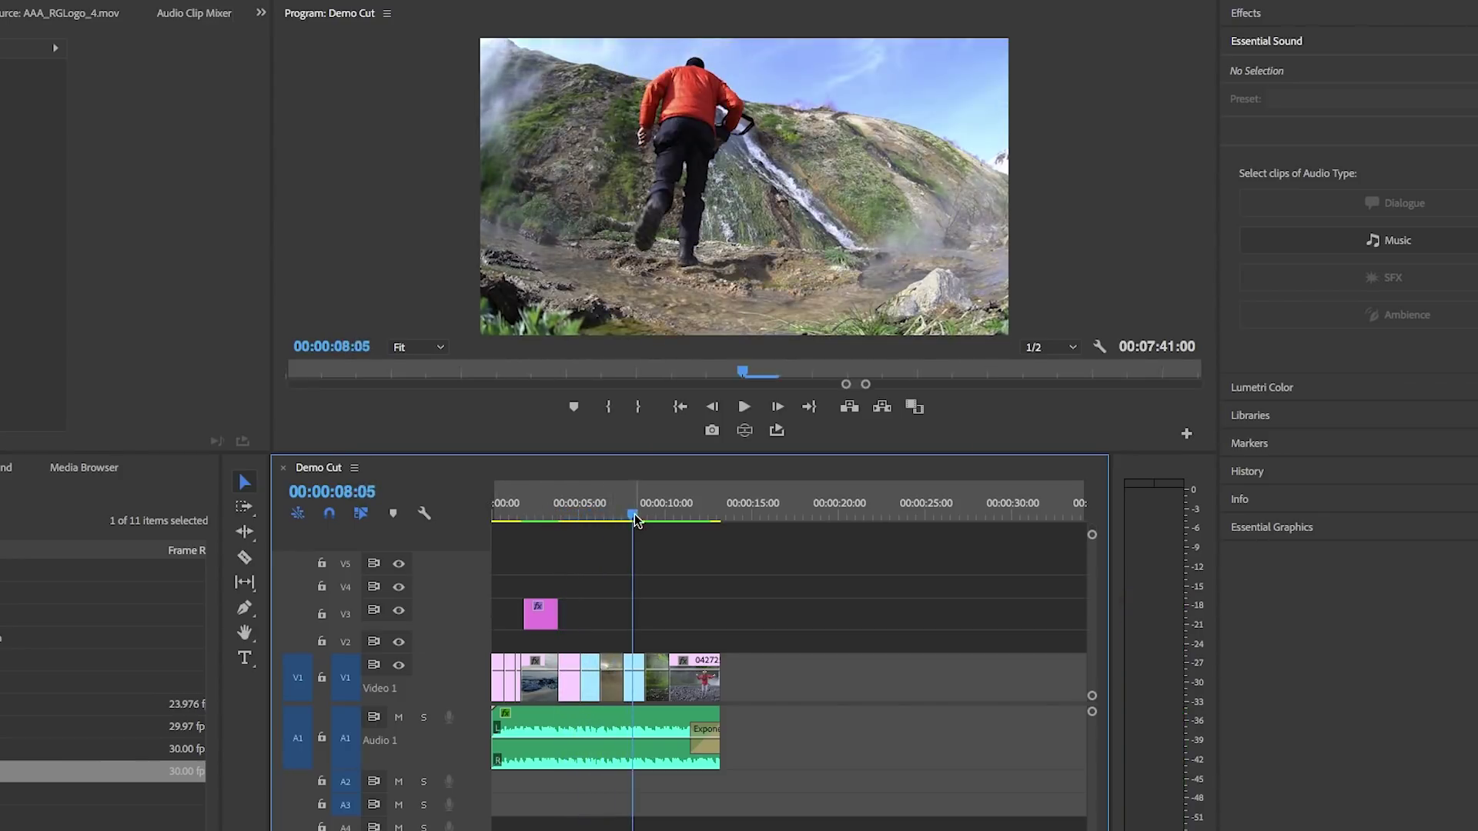
mouse_move(634, 514)
mouse_down()
mouse_move(613, 518)
mouse_move(657, 514)
mouse_up()
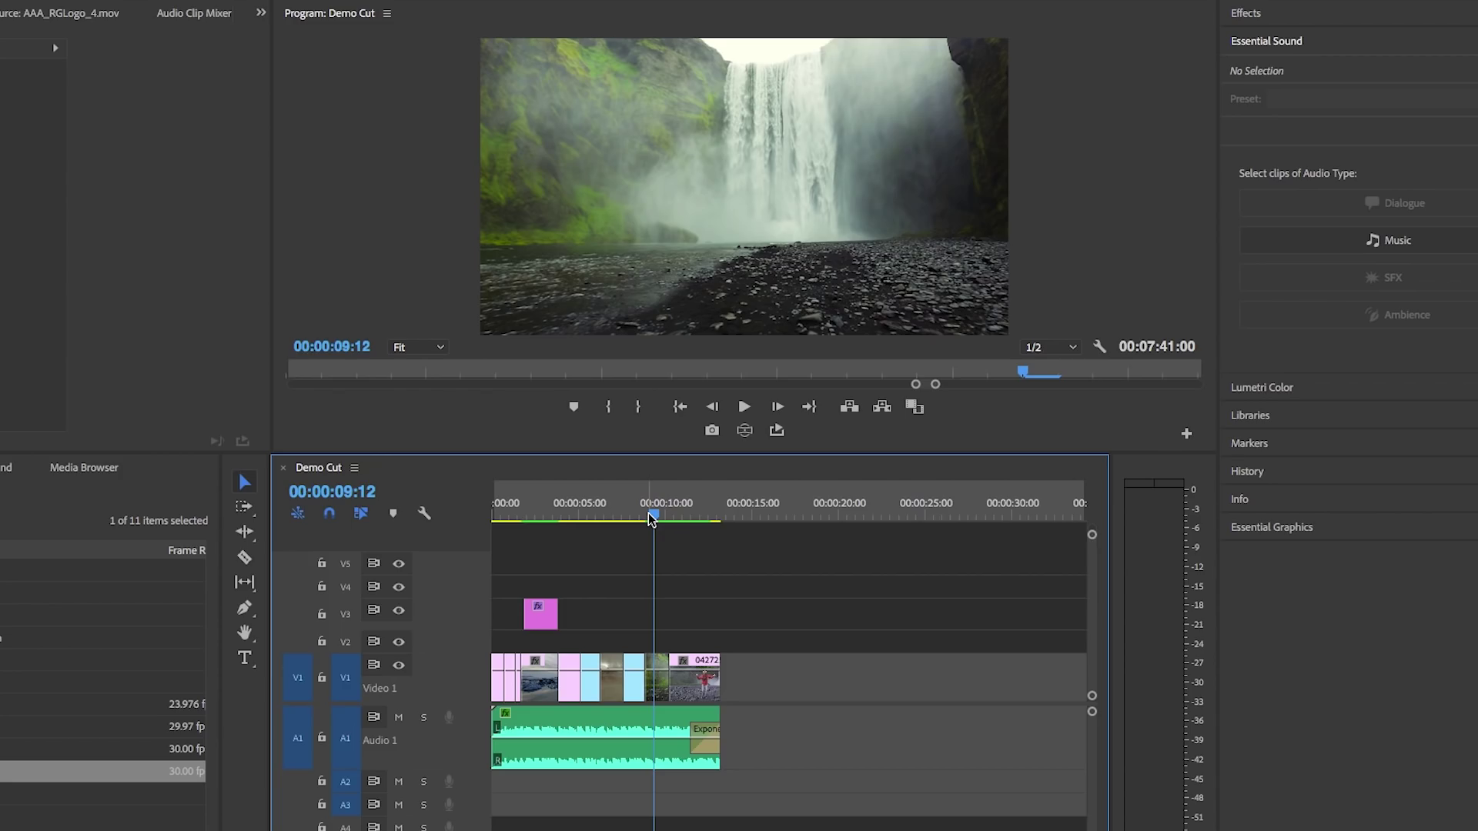
Step: Search 'magic bul' in Effects and apply Colorista IV to the steam clip on V1
click(1245, 13)
click(1267, 34)
text(magic bull)
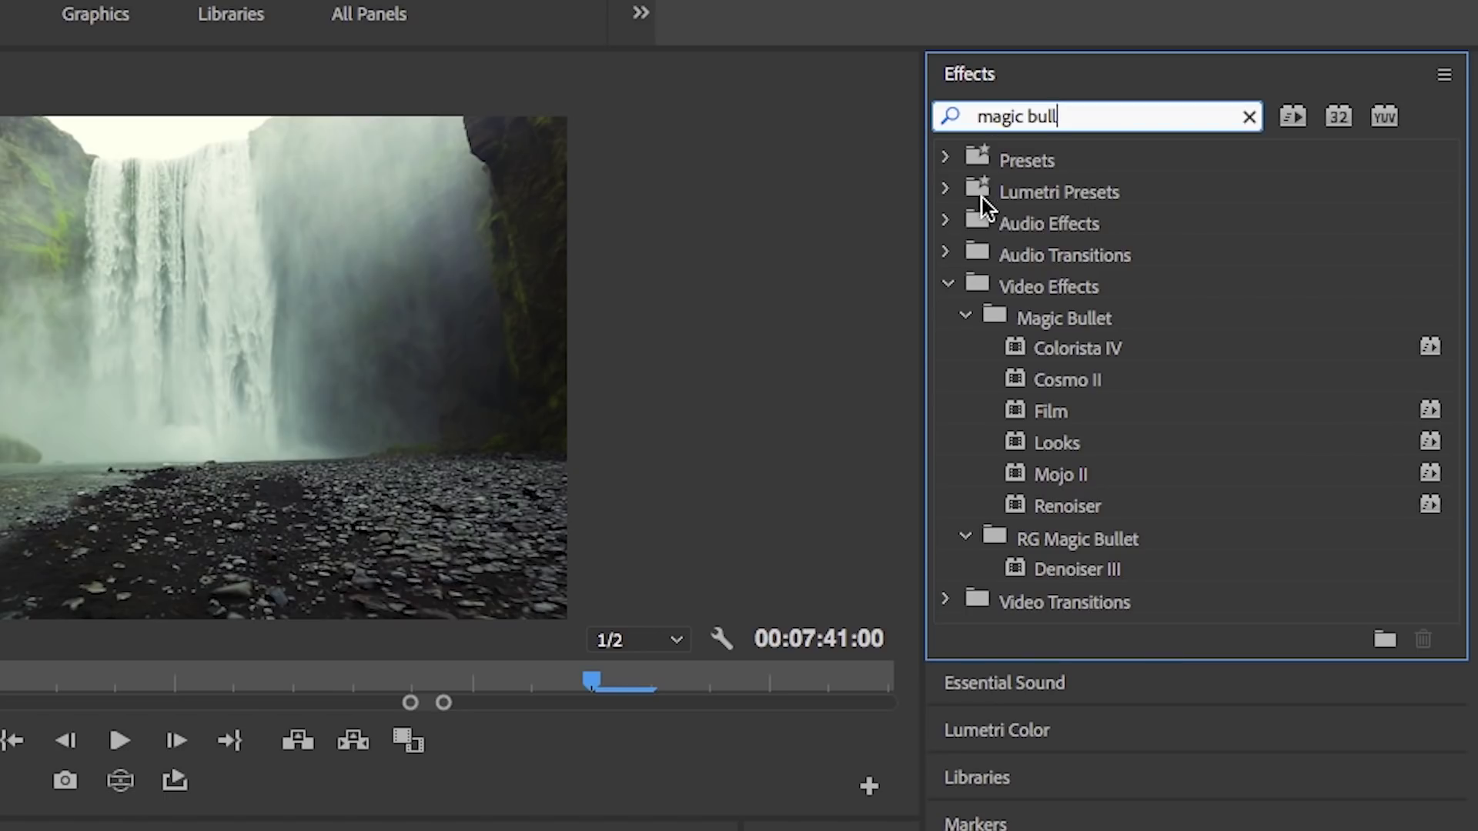
click(1056, 433)
click(1089, 347)
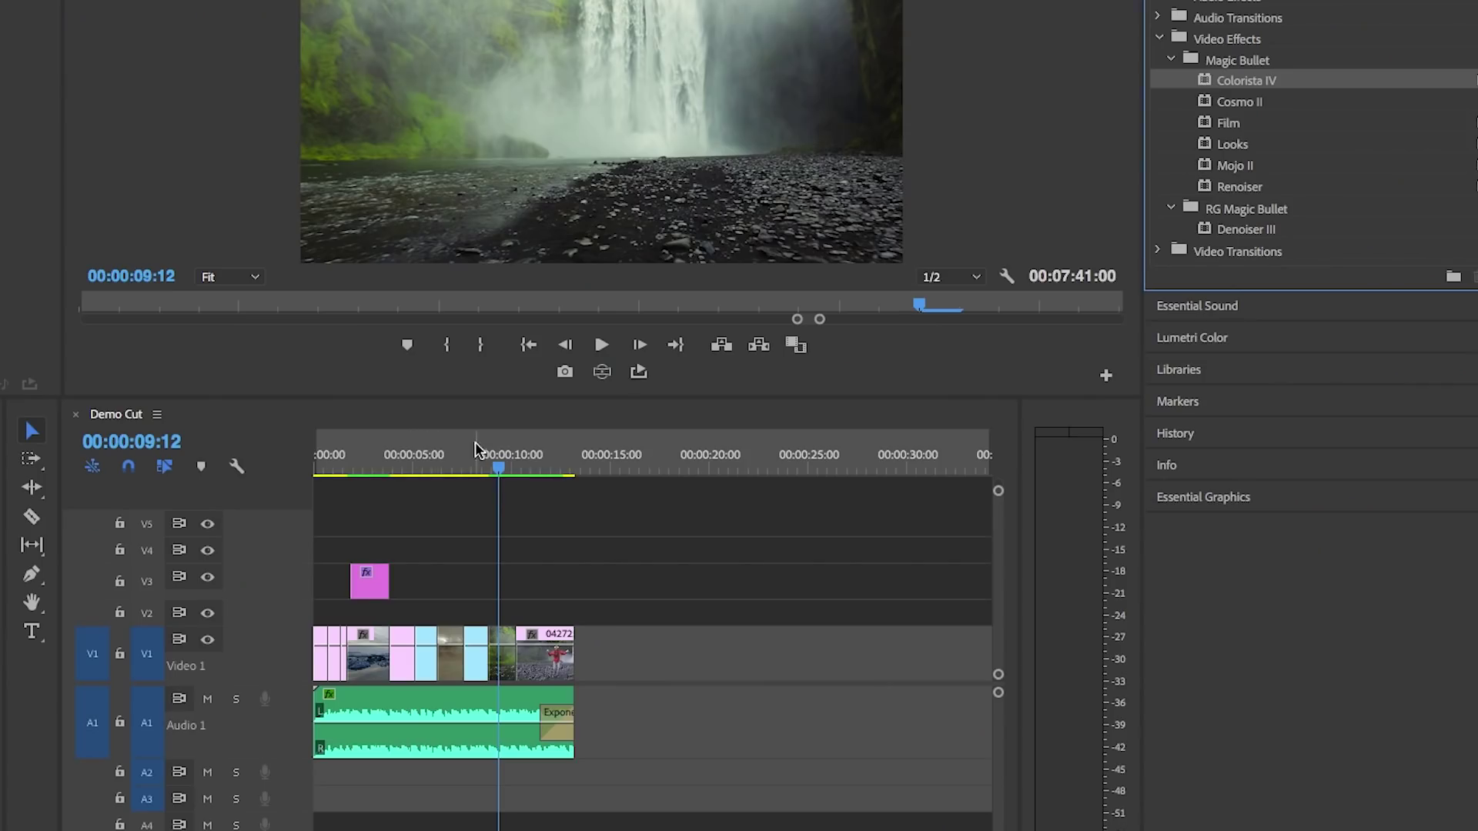
drag(475, 451, 459, 452)
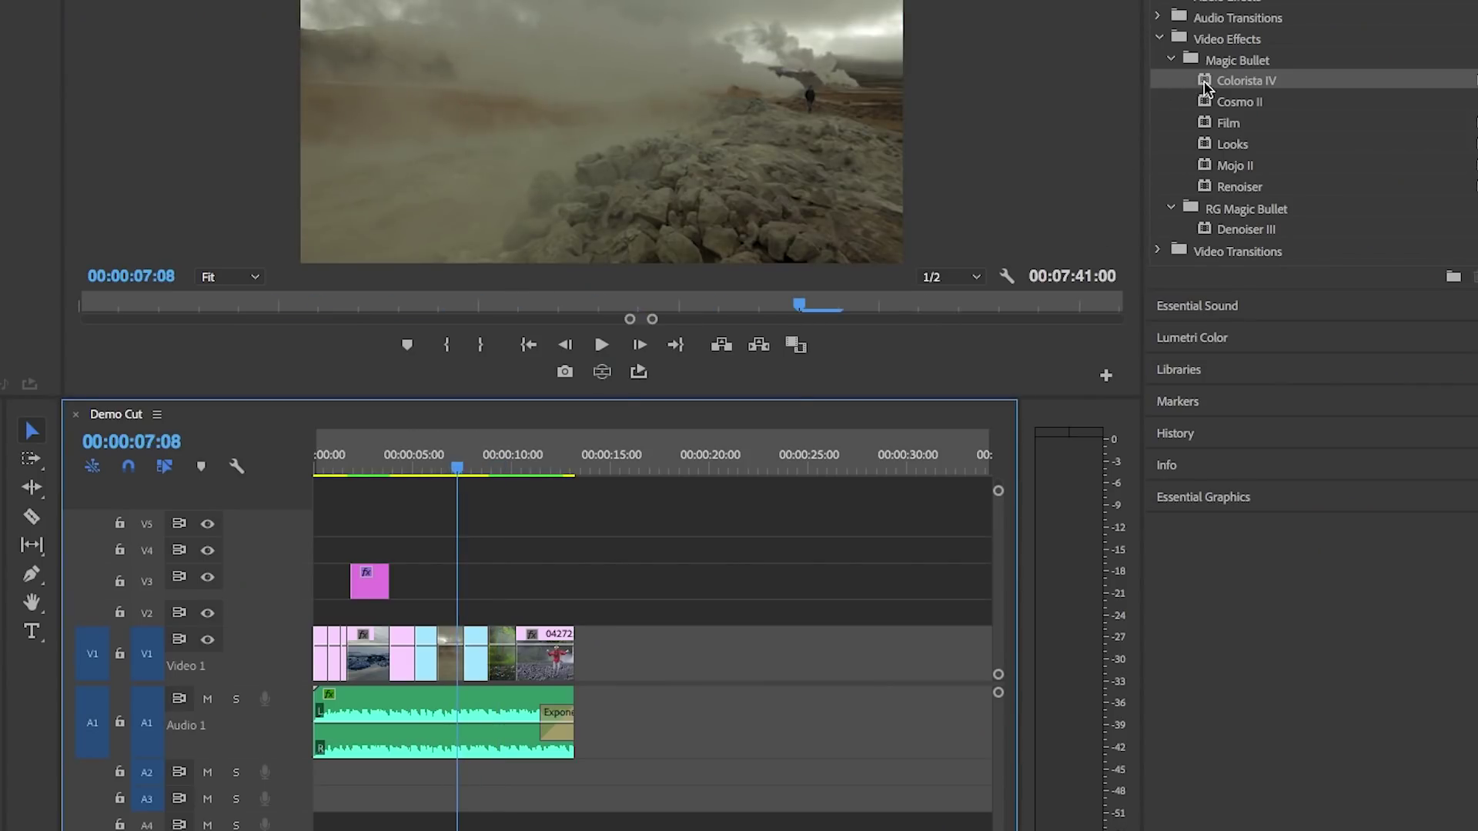
drag(1206, 81, 450, 653)
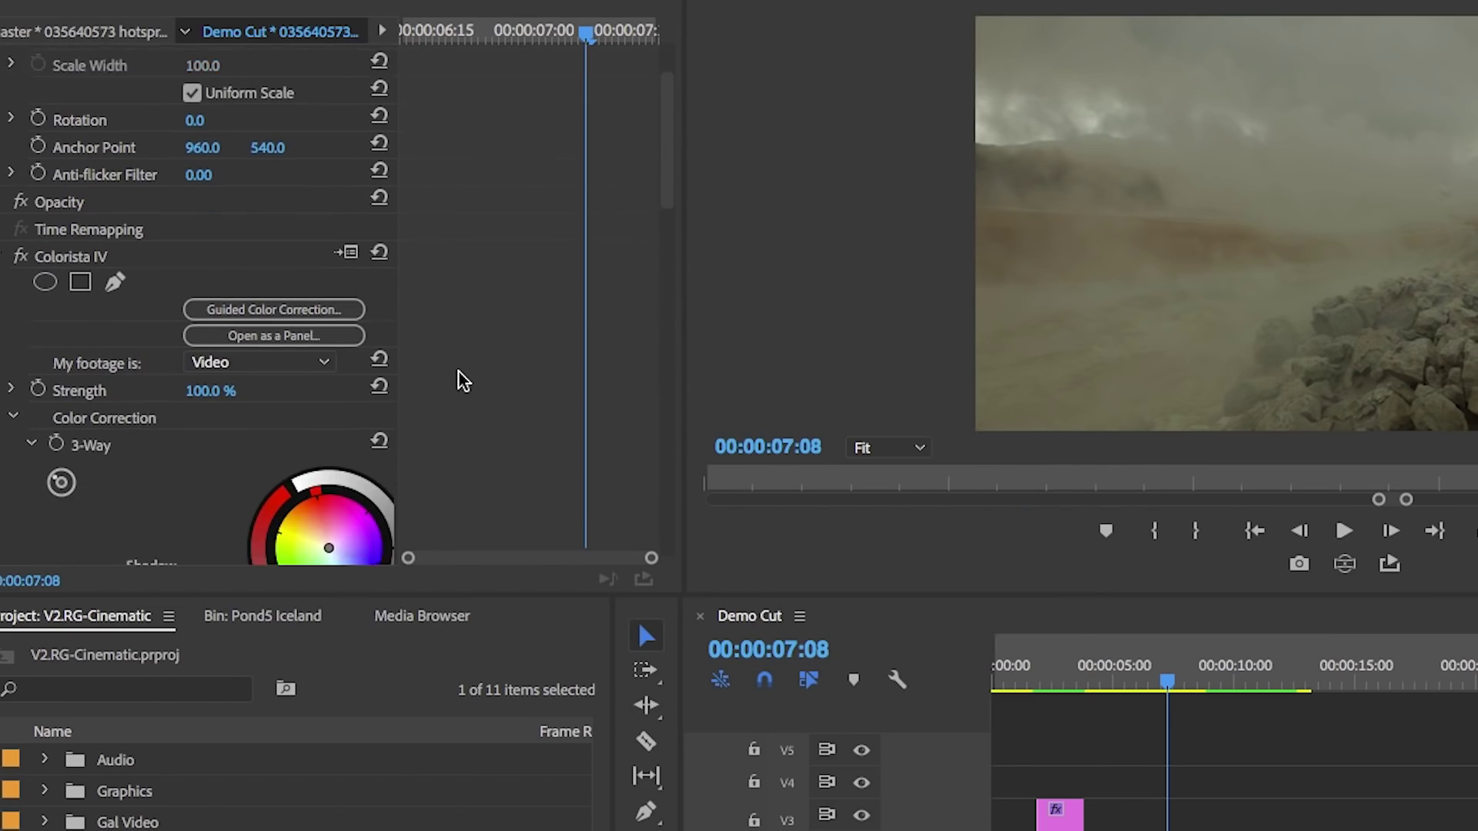
Step: Launch Colorista IV's Guided Color Correction from the clip's Effect Controls
scroll(455, 376, down, 2)
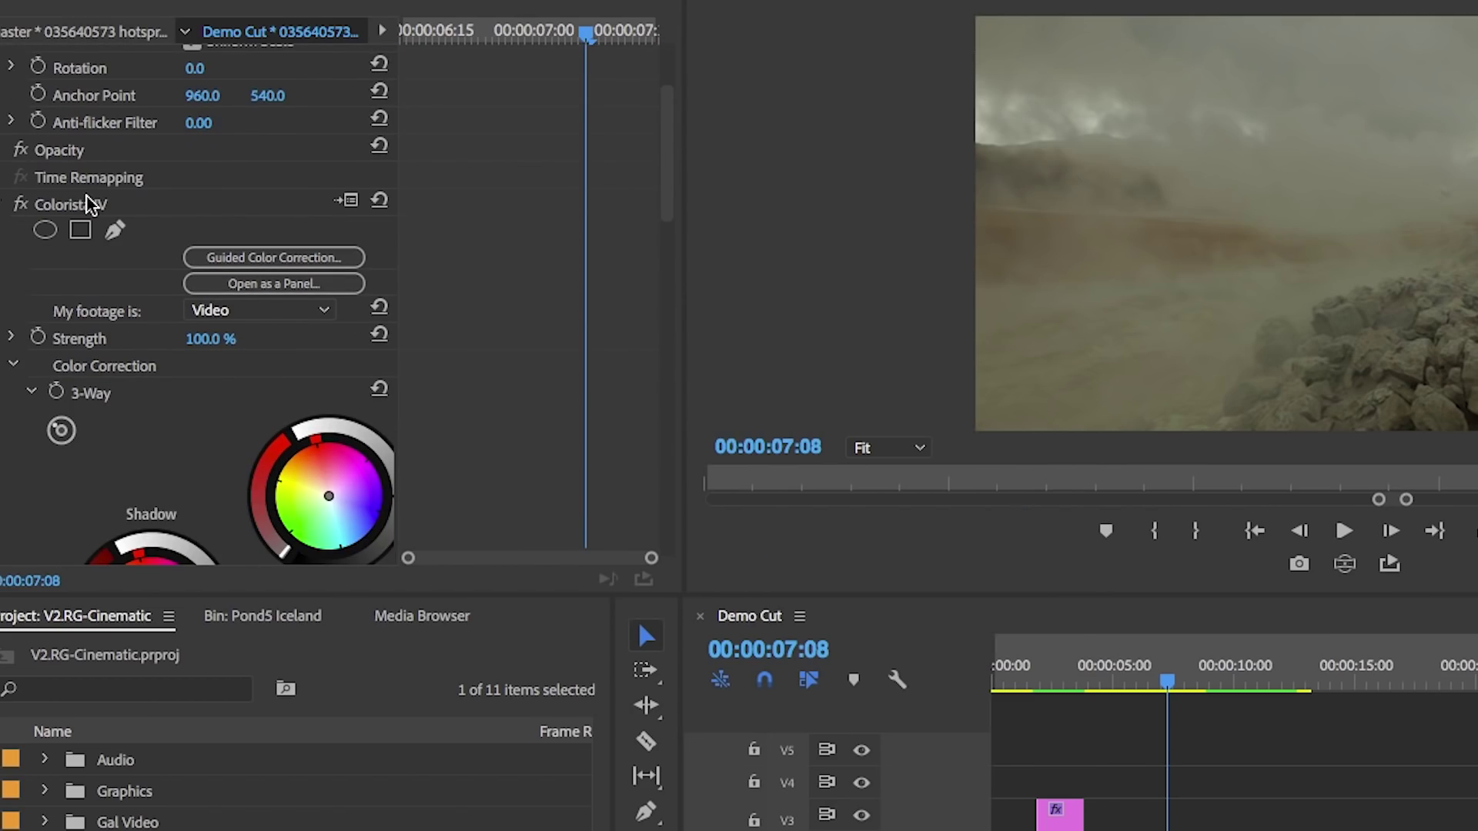
click(89, 204)
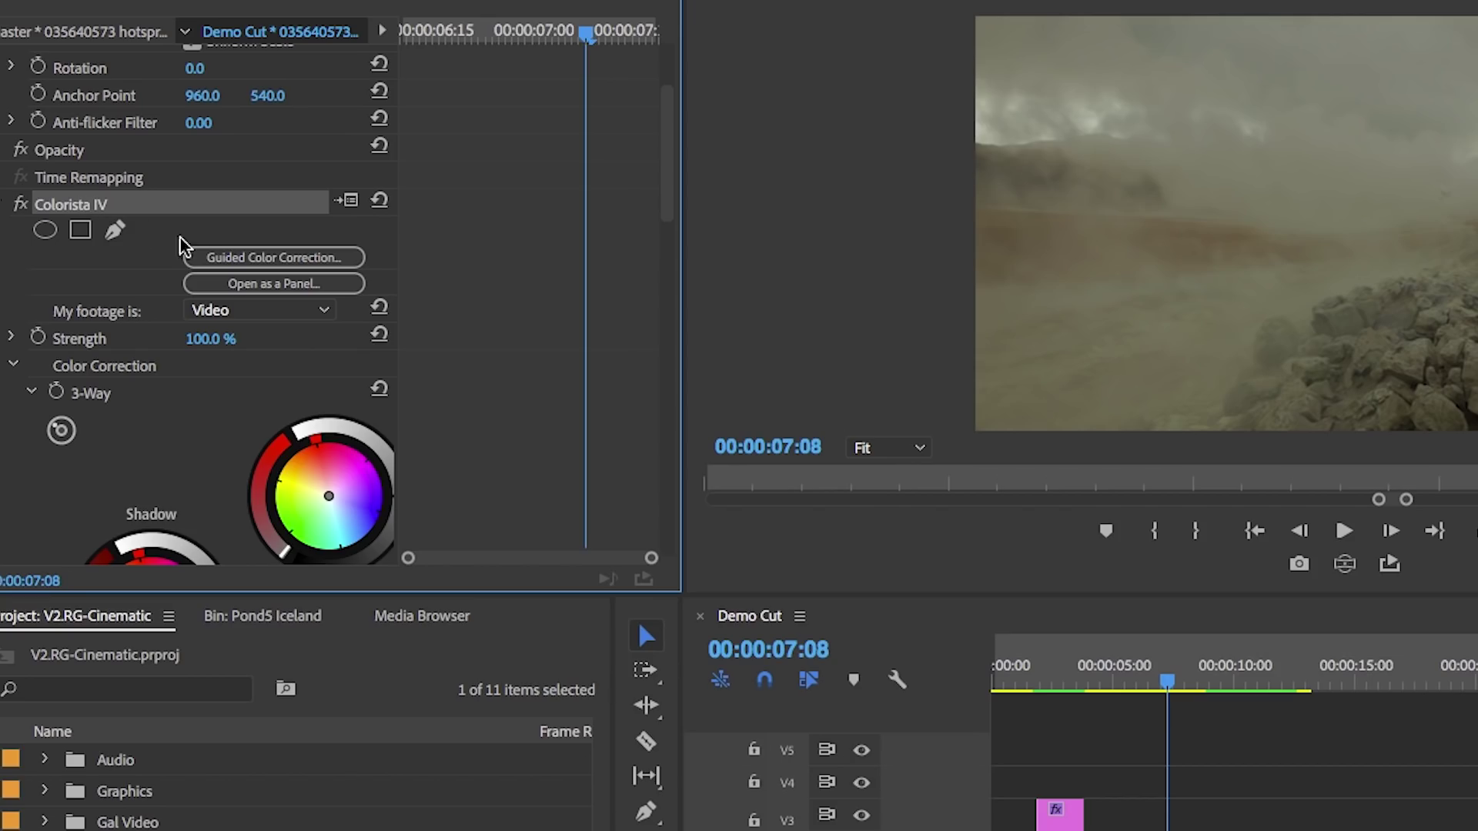
click(265, 259)
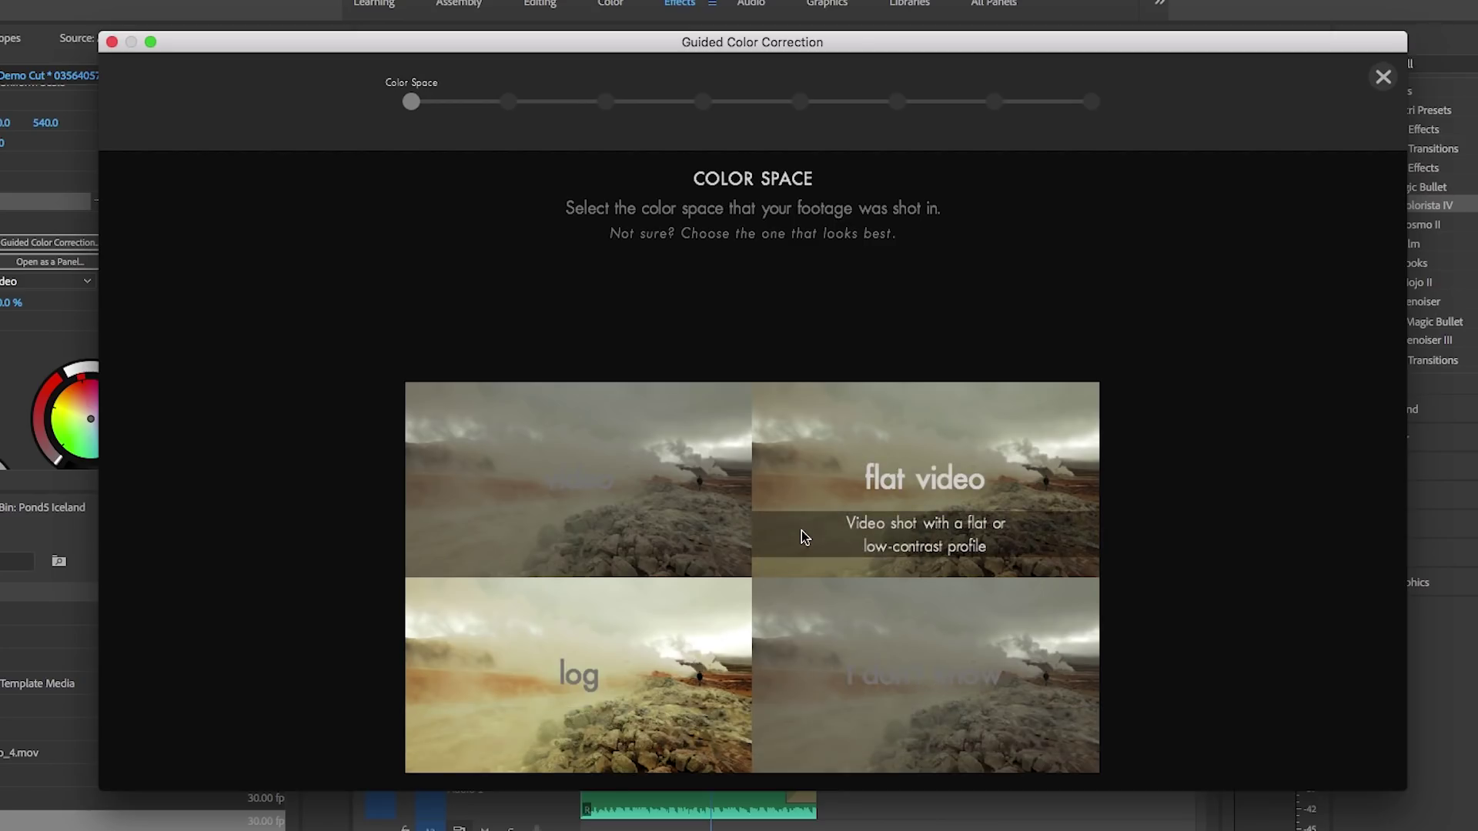
Step: Choose standard video as the footage color space and advance to Black Levels
click(579, 466)
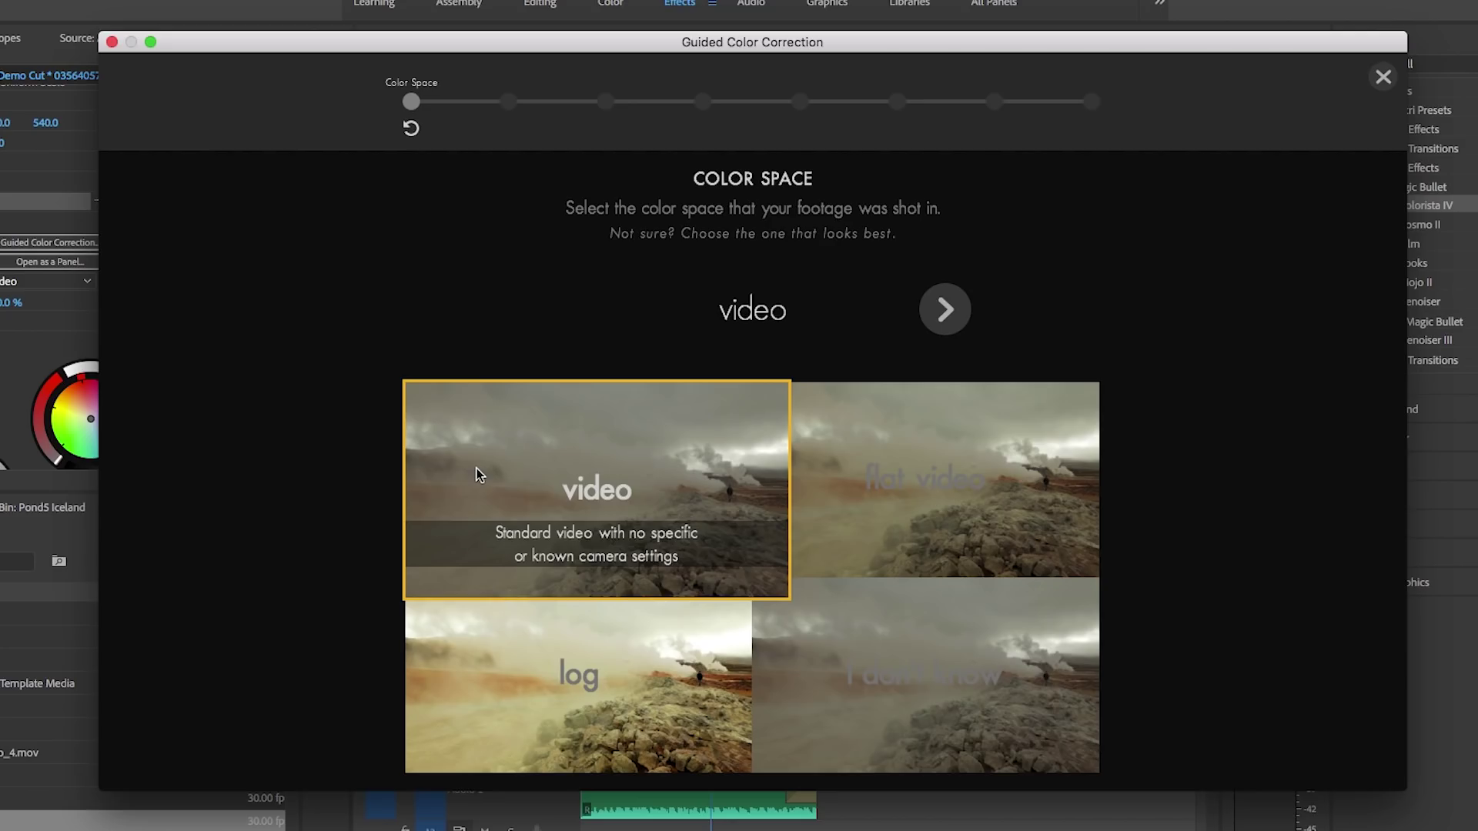
click(940, 309)
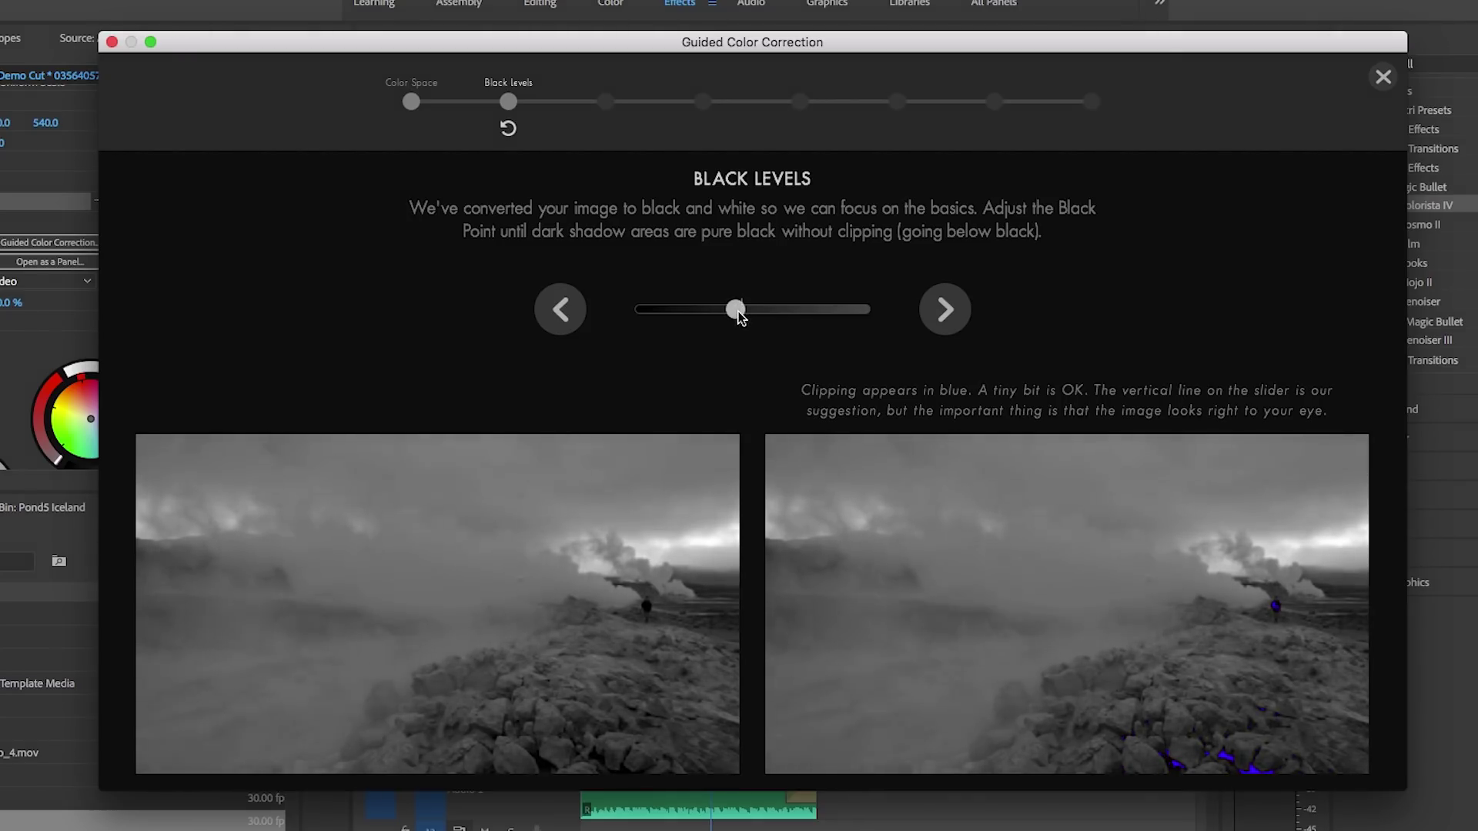
Step: Lower the black point to limit clipping and raise the white point to brighten highlights
drag(734, 312, 740, 312)
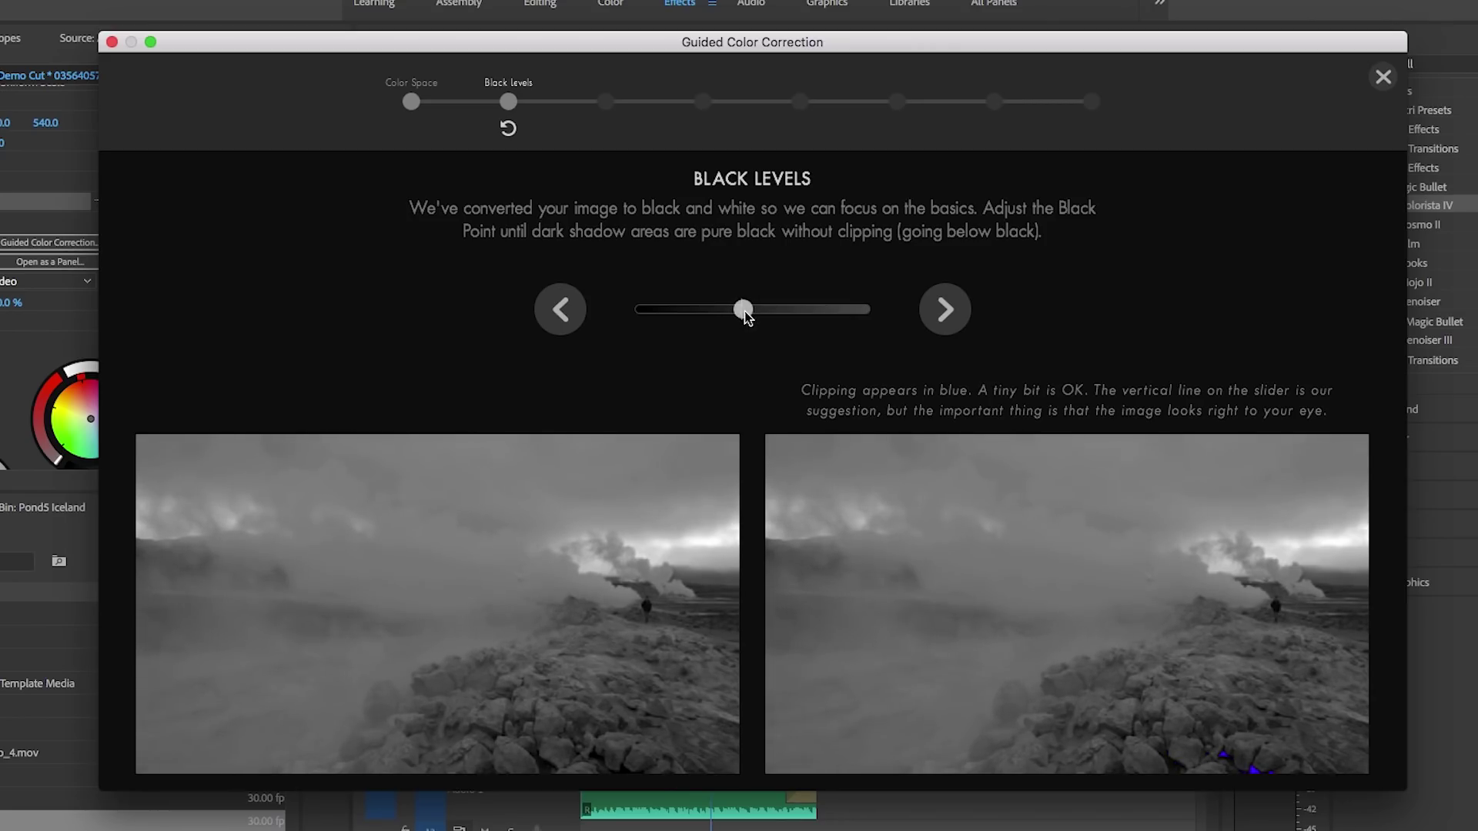
click(953, 311)
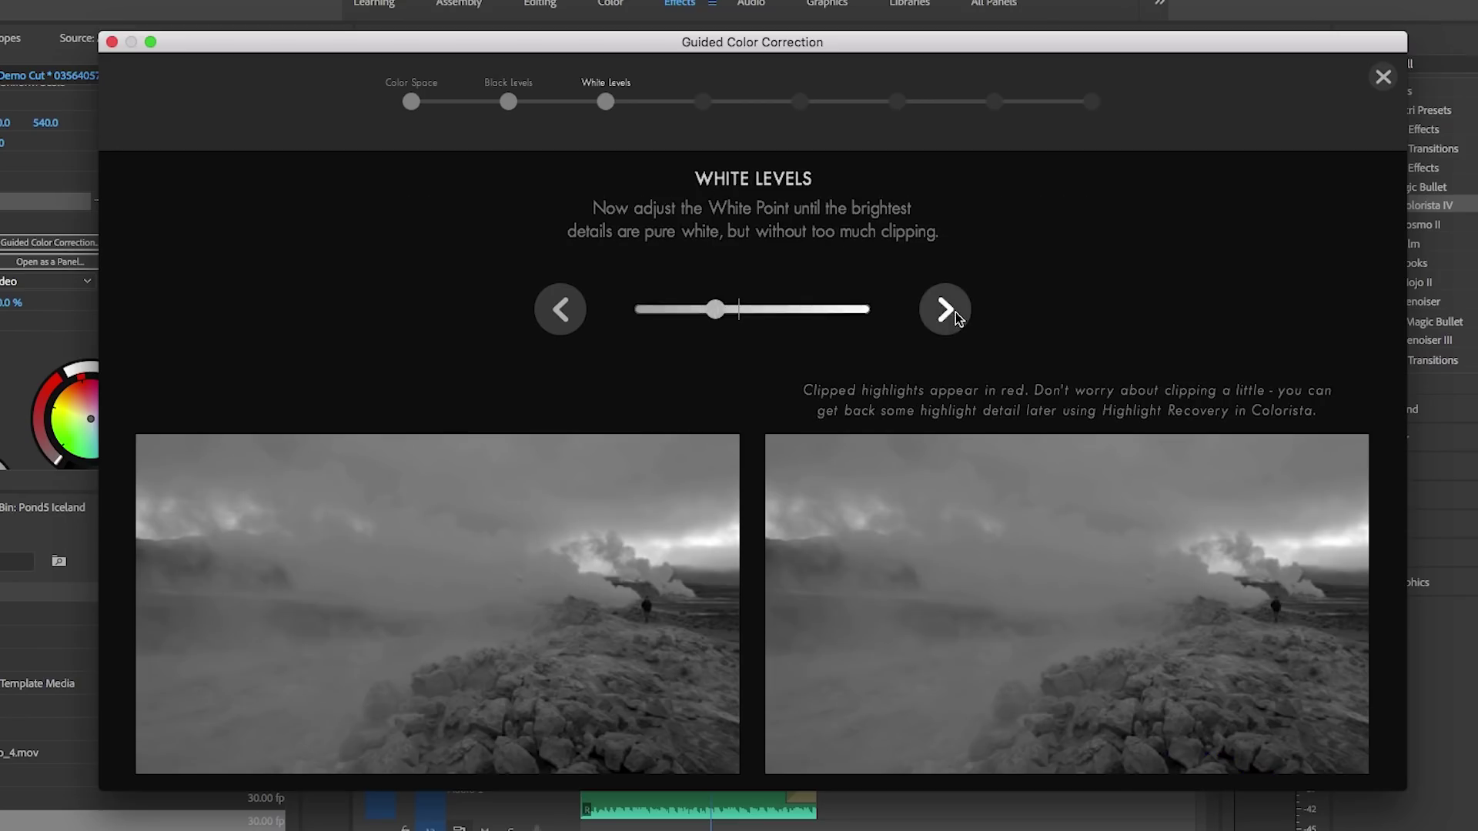
drag(717, 311, 741, 312)
click(941, 313)
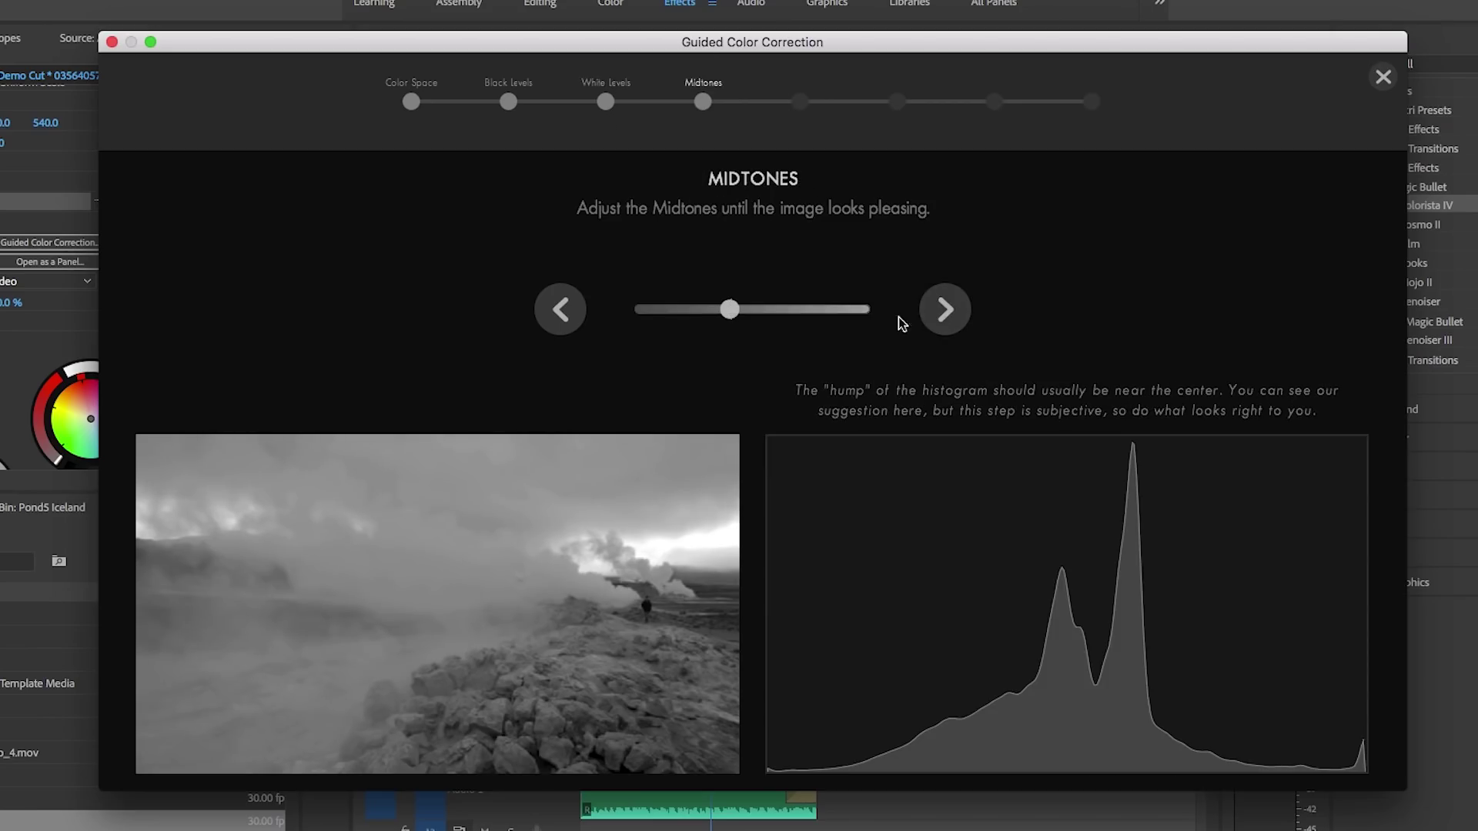
Step: Darken the midtones slightly and lower the contrast a little
drag(729, 311, 728, 314)
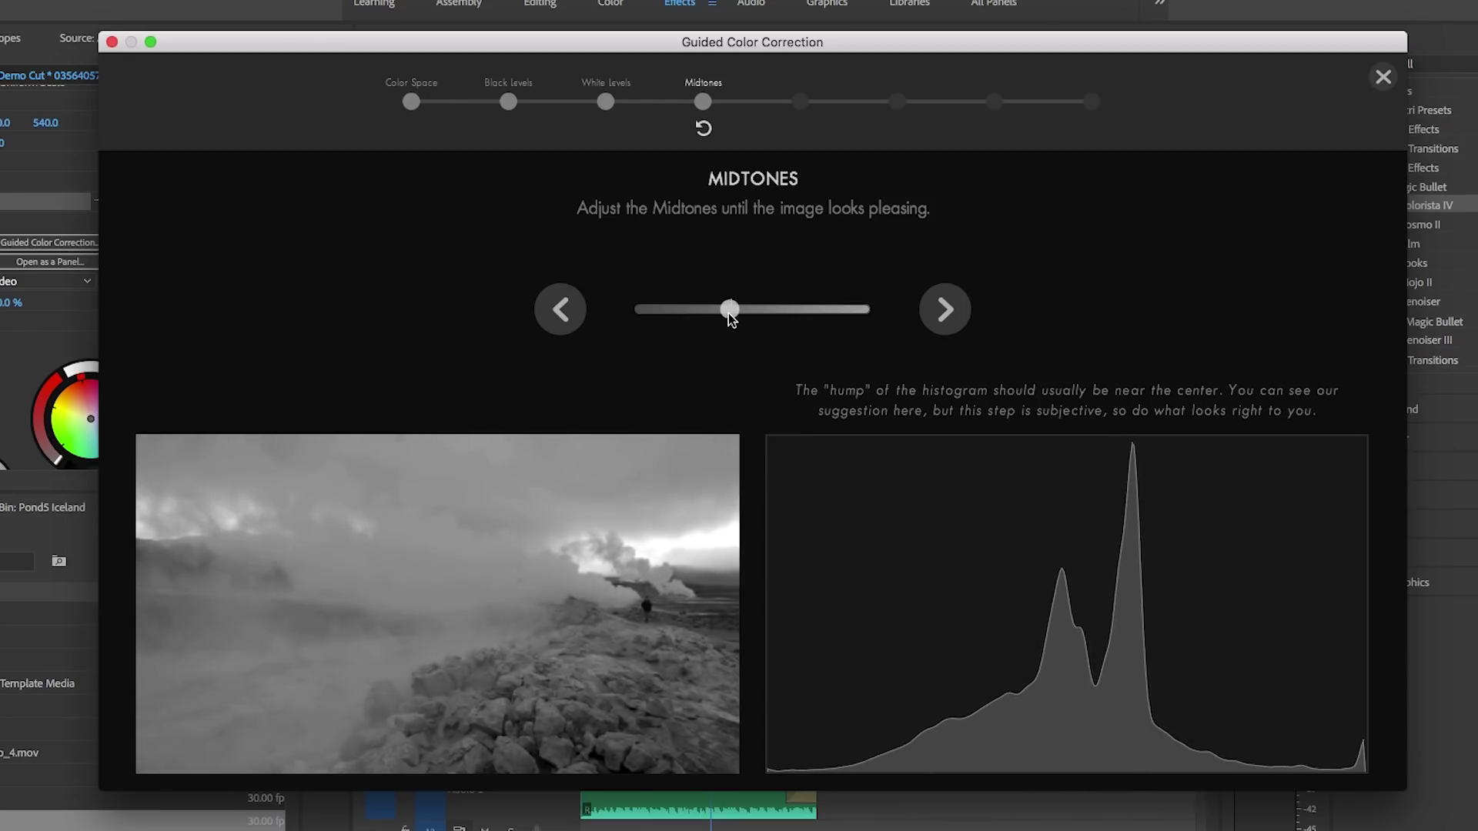
click(944, 311)
drag(755, 311, 721, 311)
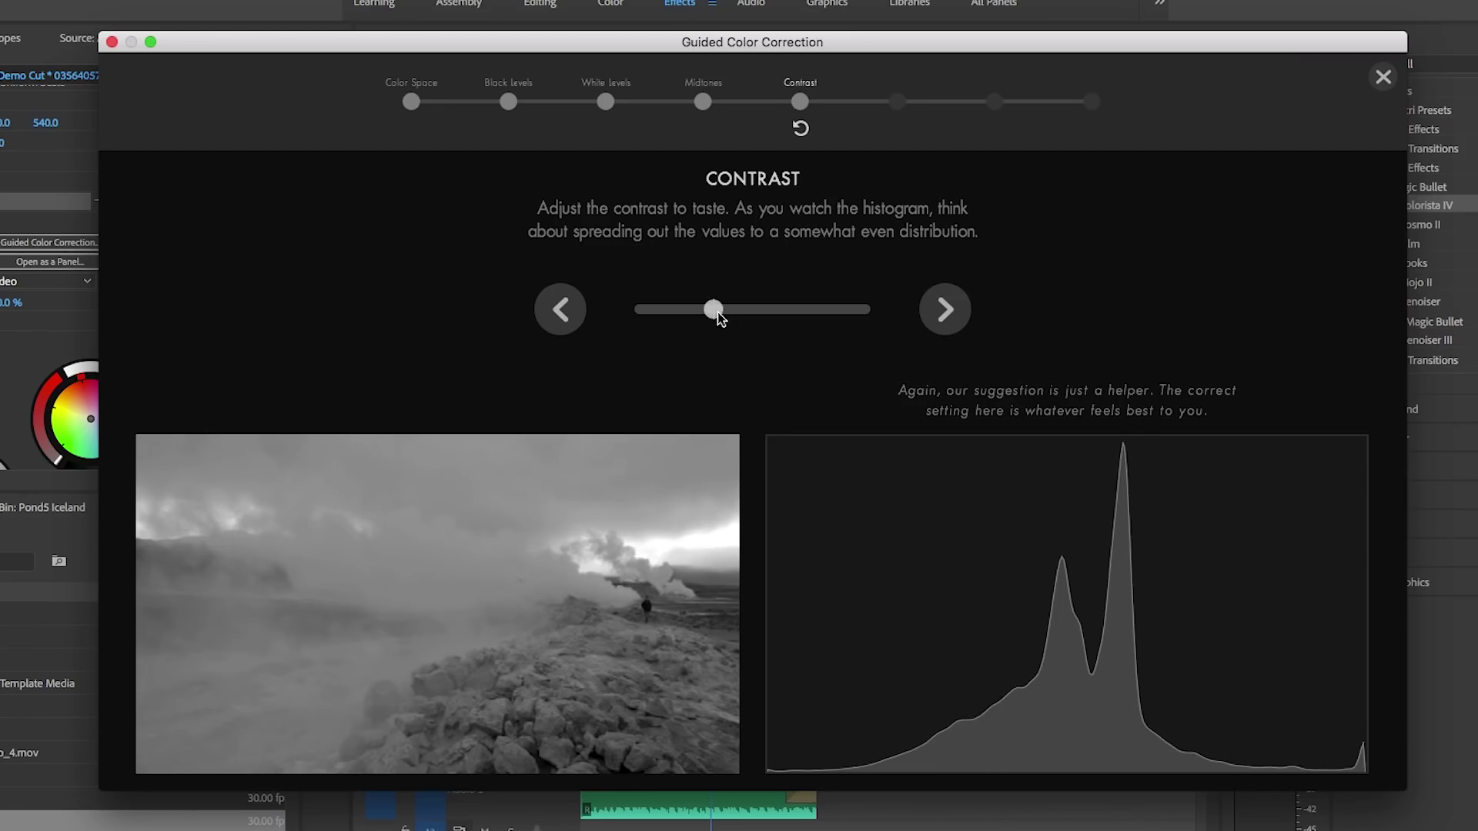
click(942, 311)
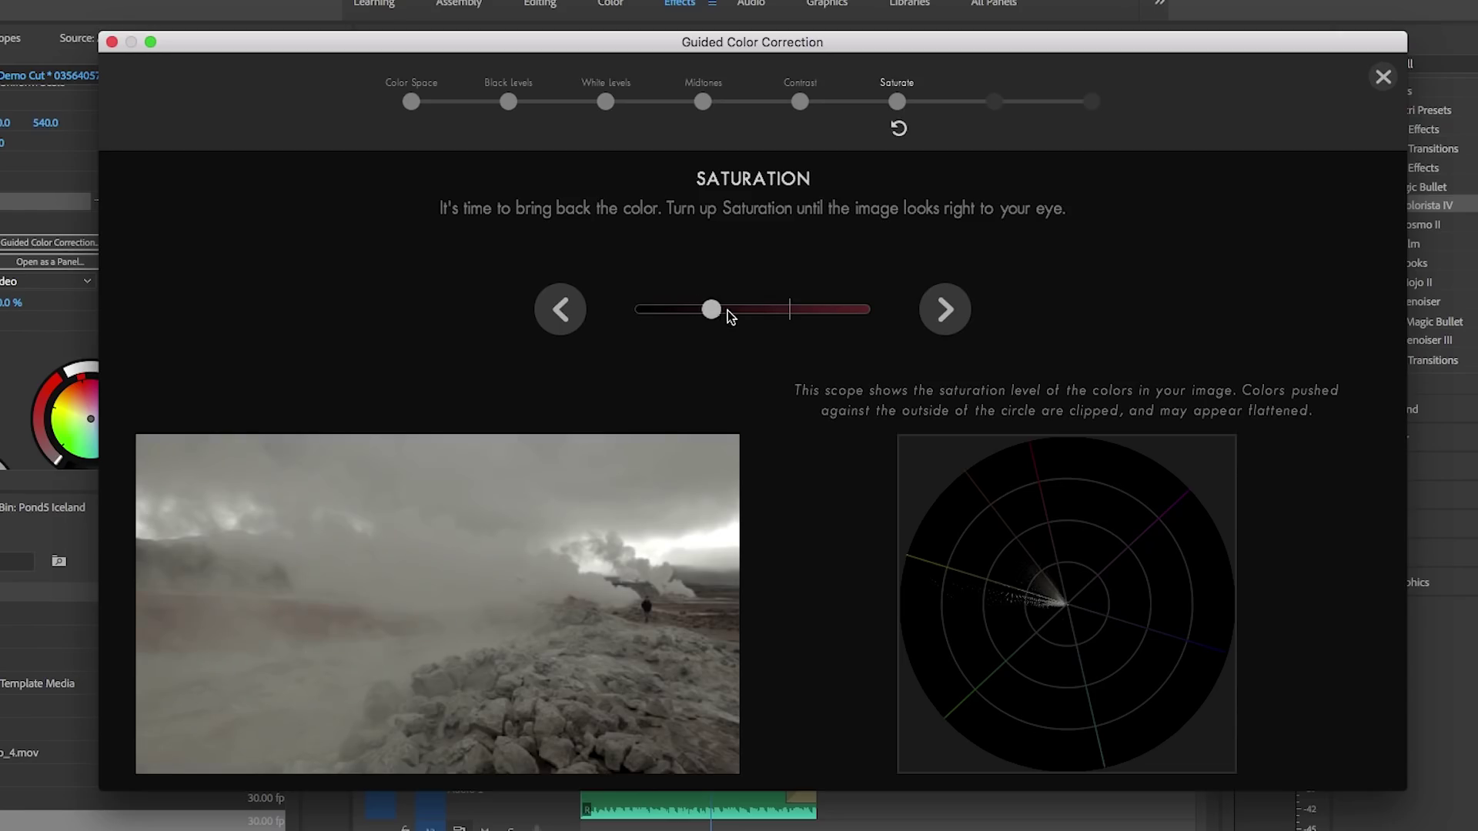
Step: Boost saturation, neutral-balance using the grey sky with the Neutral Gray eyedropper, then finish
drag(734, 314, 802, 309)
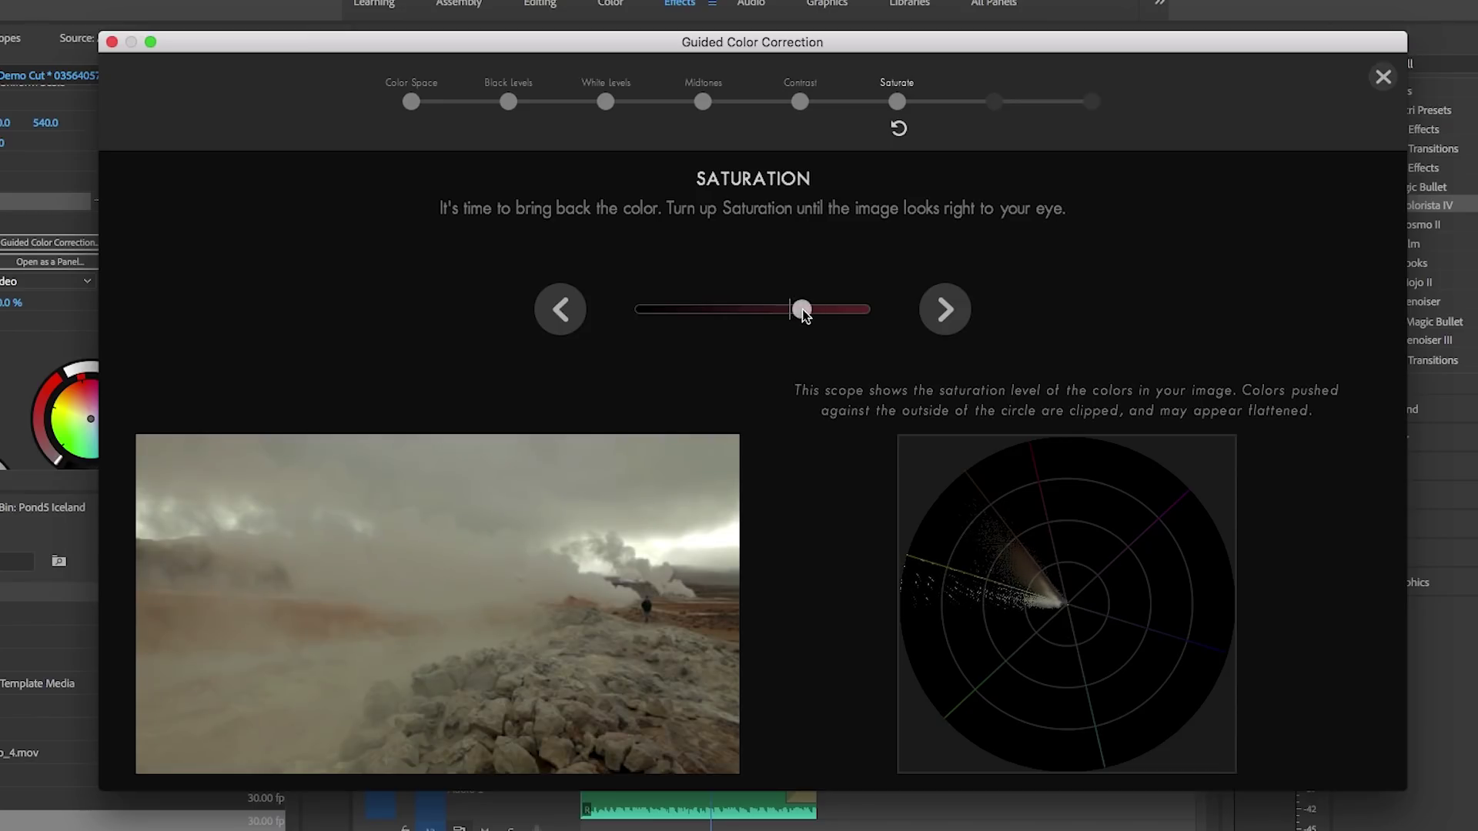
click(947, 314)
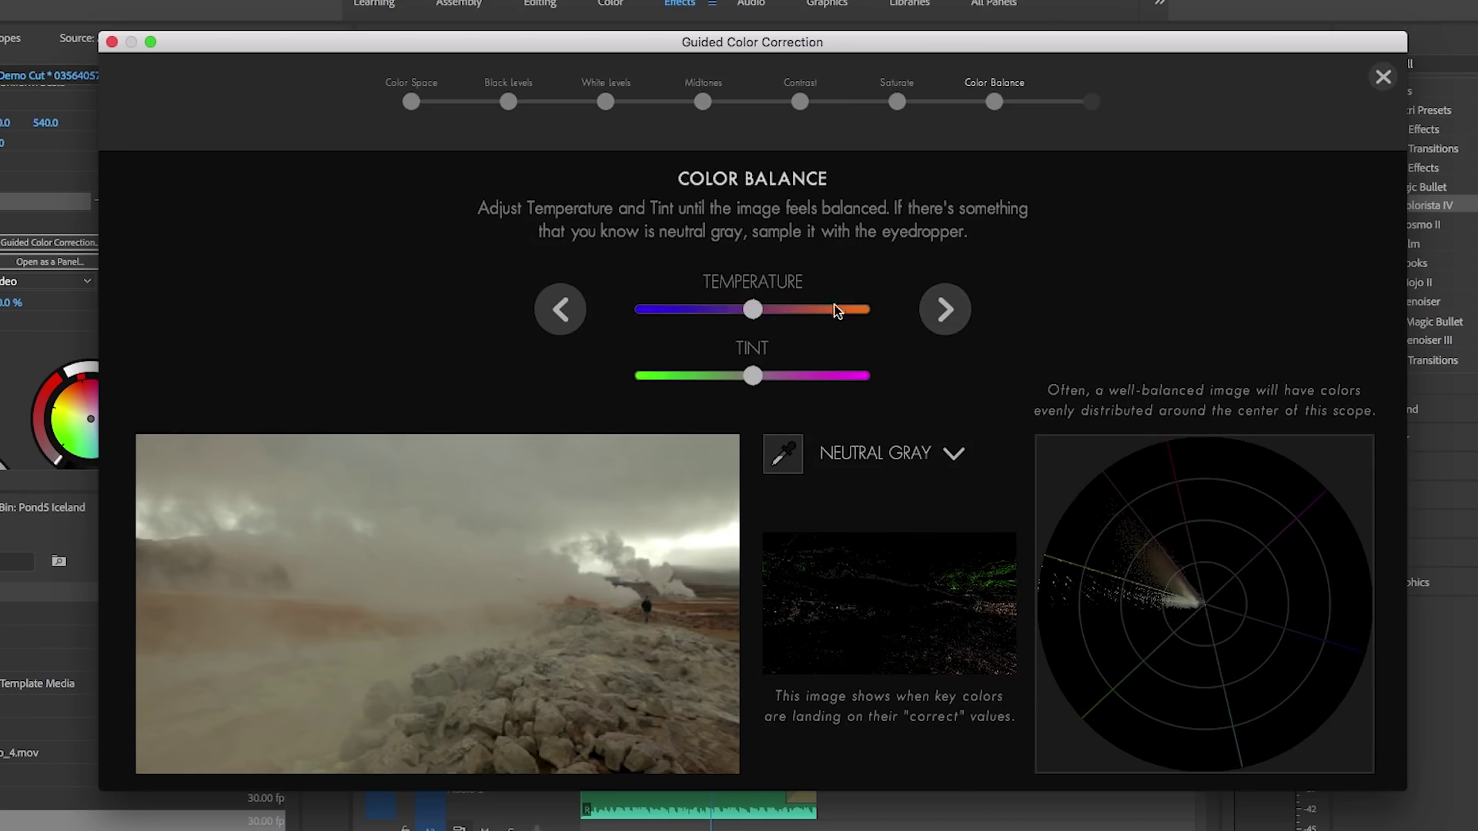
click(793, 446)
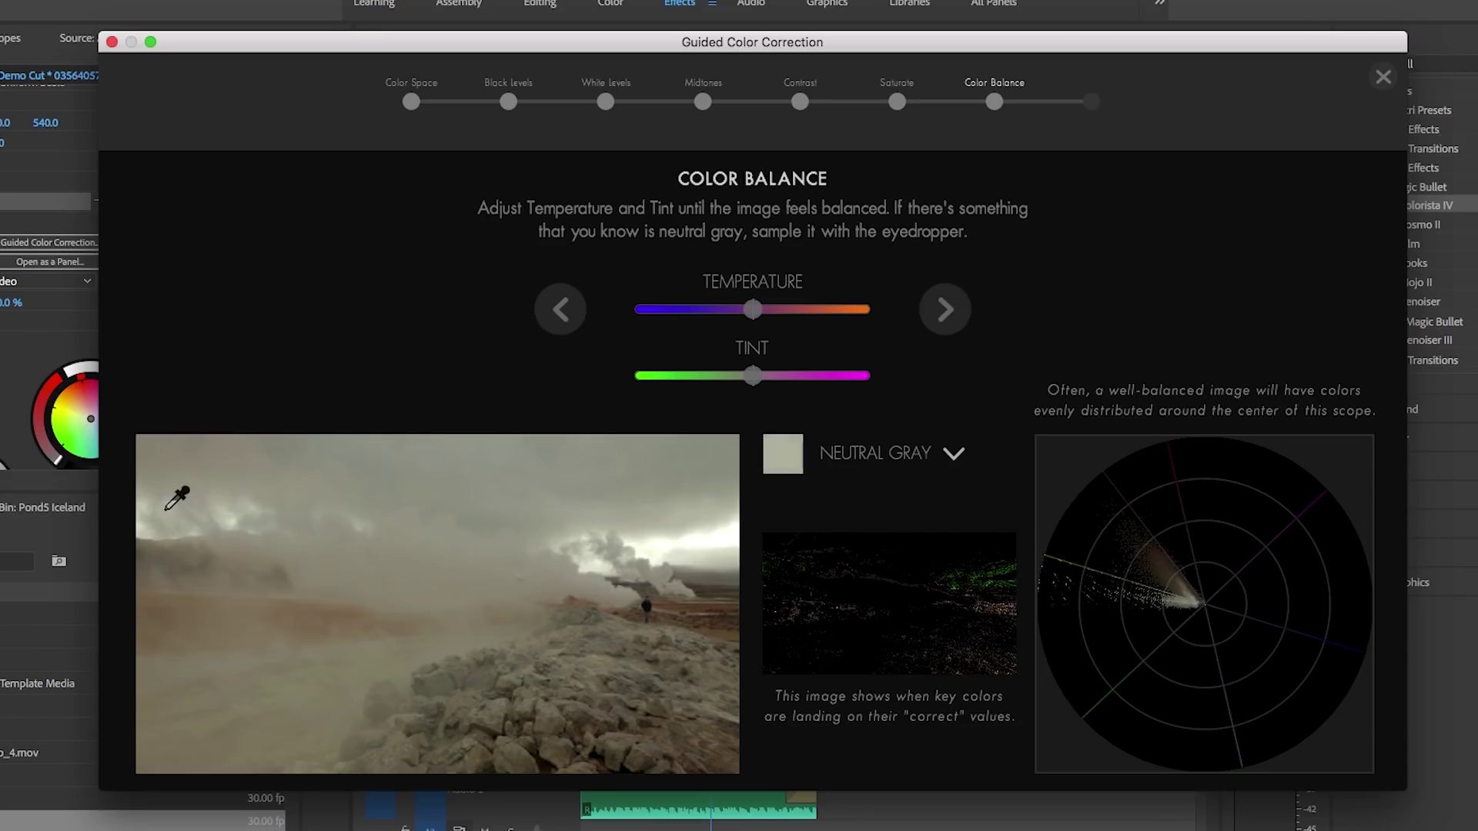
click(143, 529)
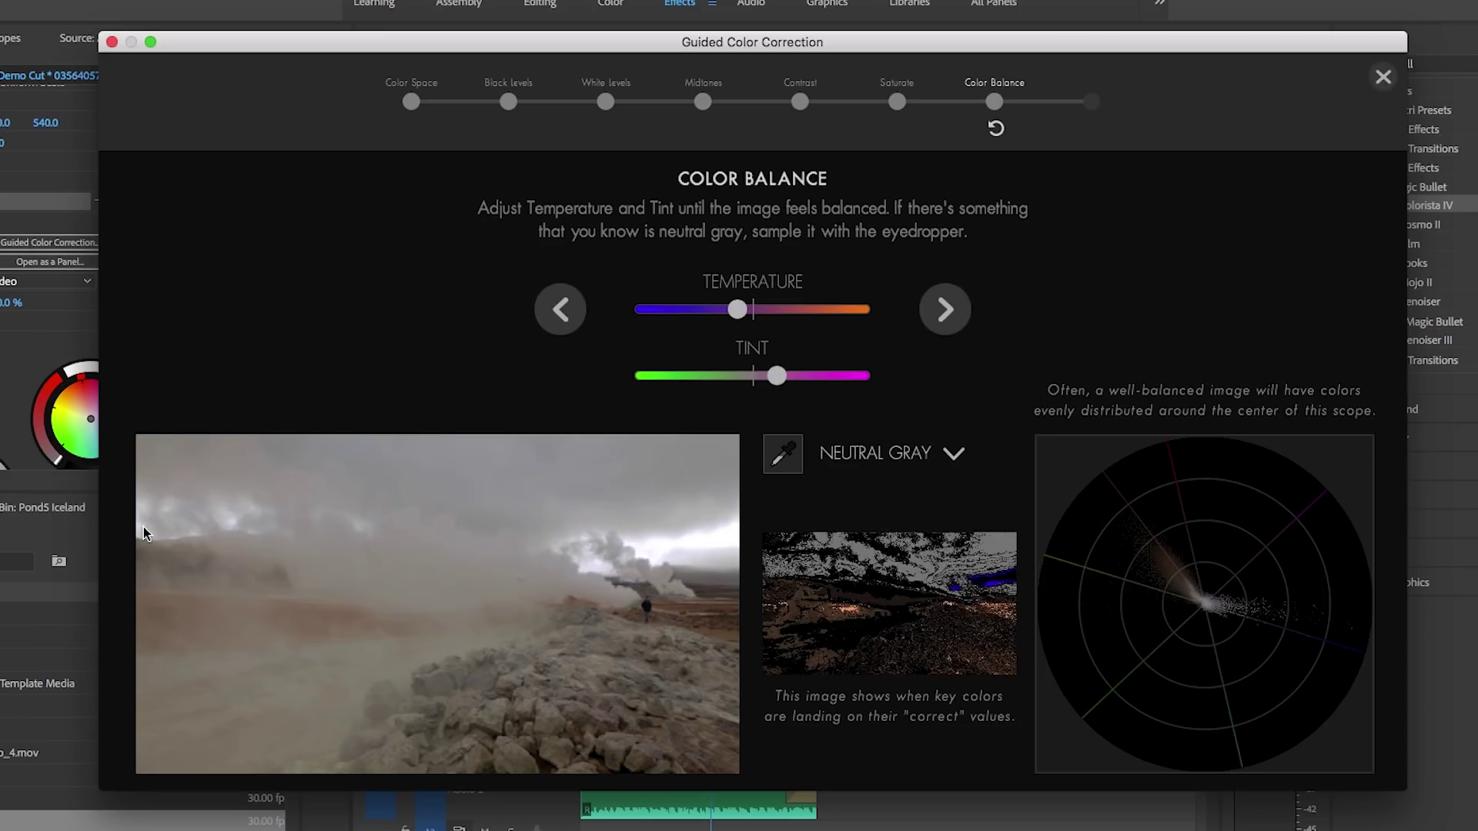
click(945, 311)
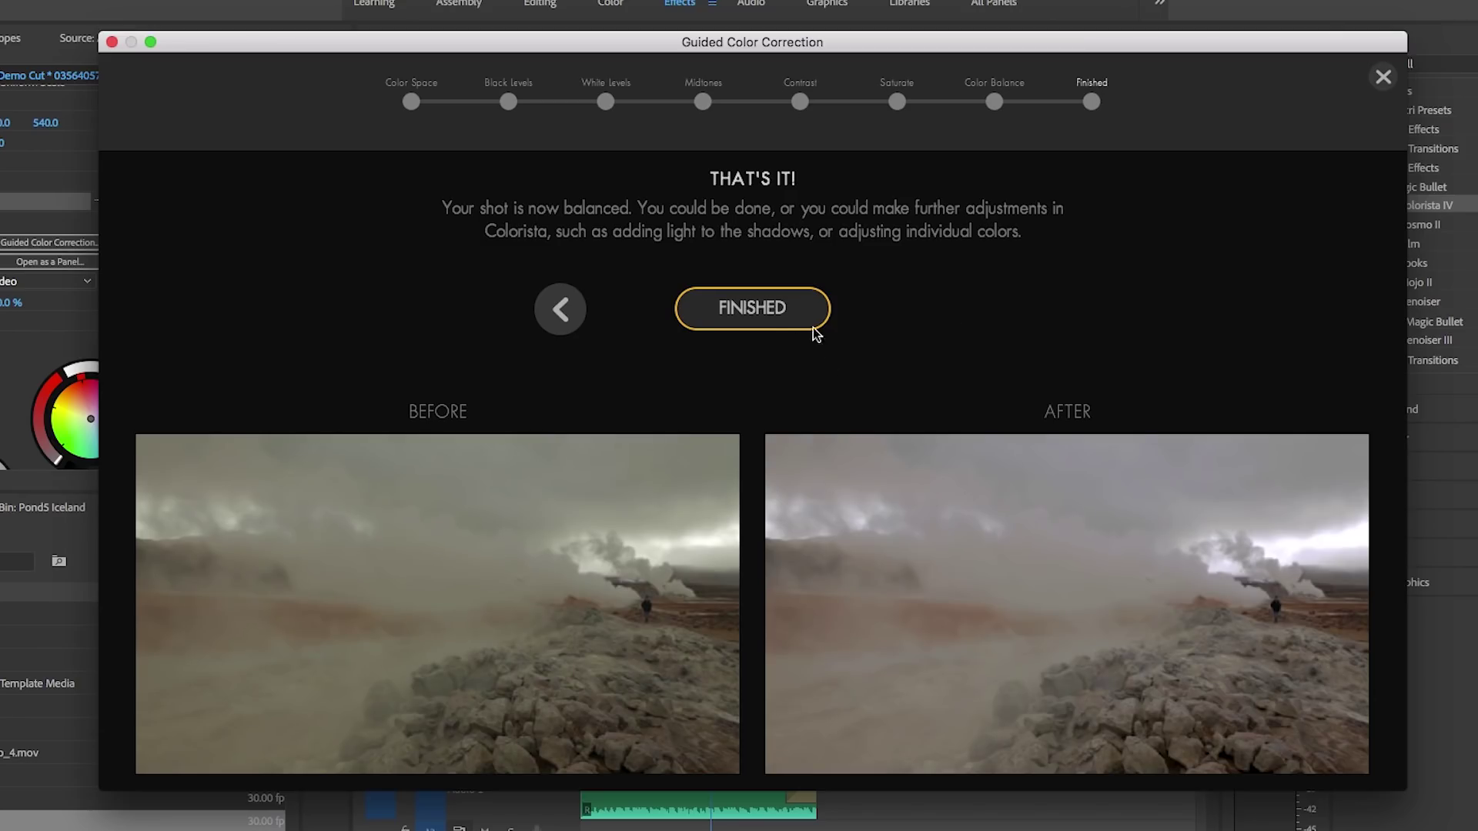
click(752, 308)
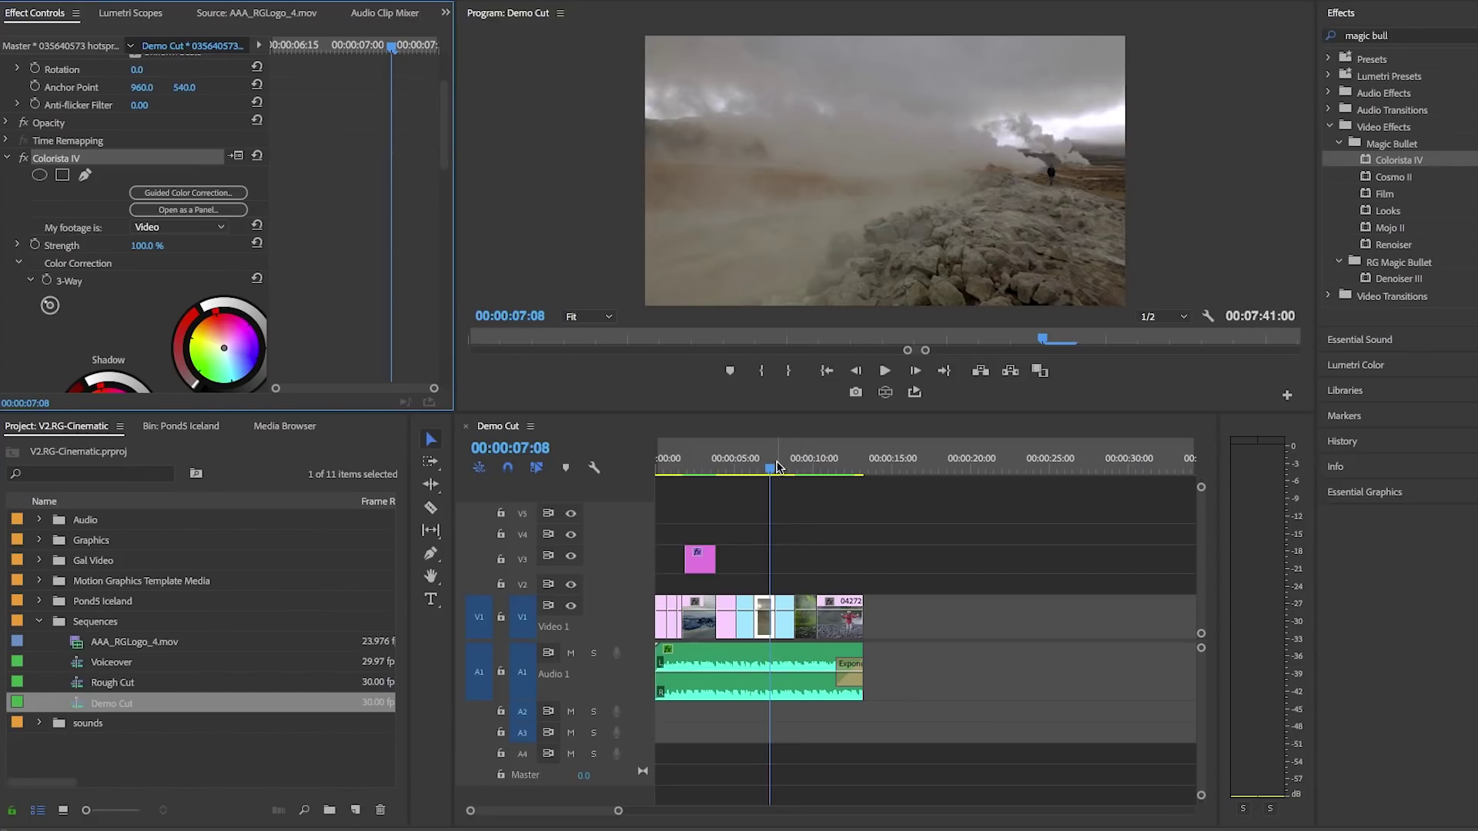
Step: Apply Colorista IV to the next V1 clip at 00:00:07:27 and collapse the Sequences bin
click(783, 468)
drag(782, 468, 786, 469)
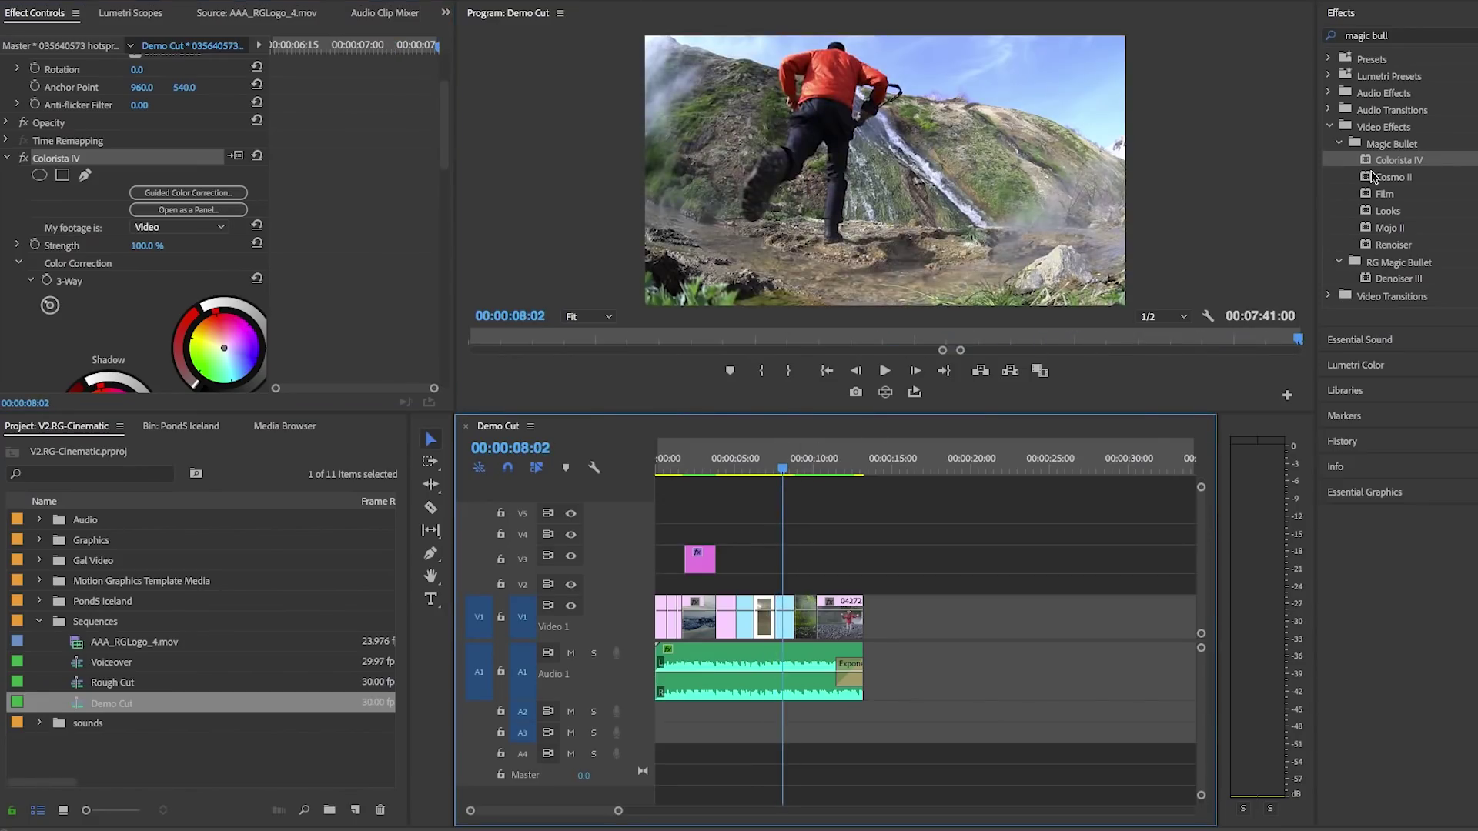
drag(1377, 162, 781, 607)
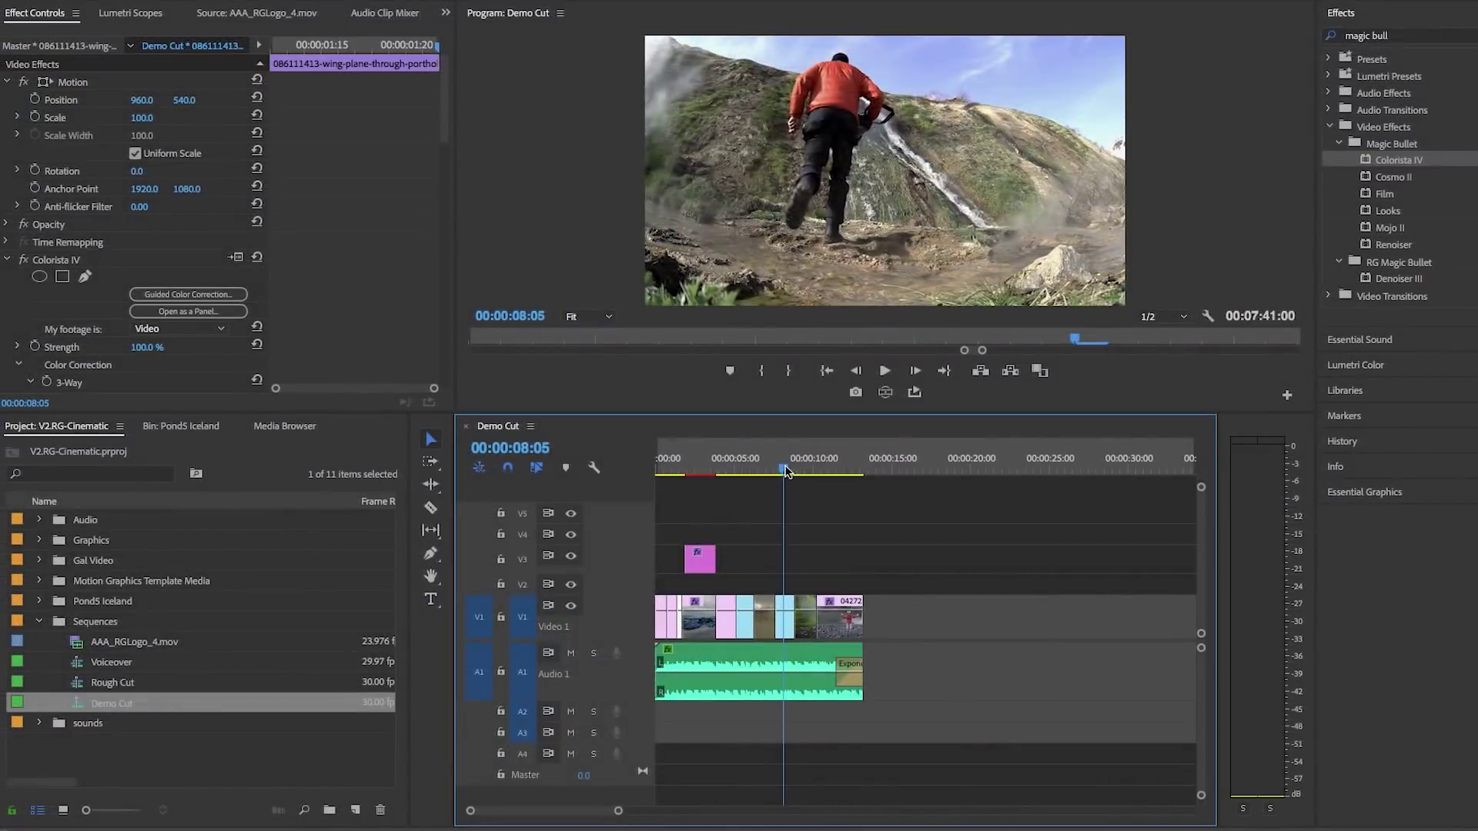
drag(784, 466, 779, 468)
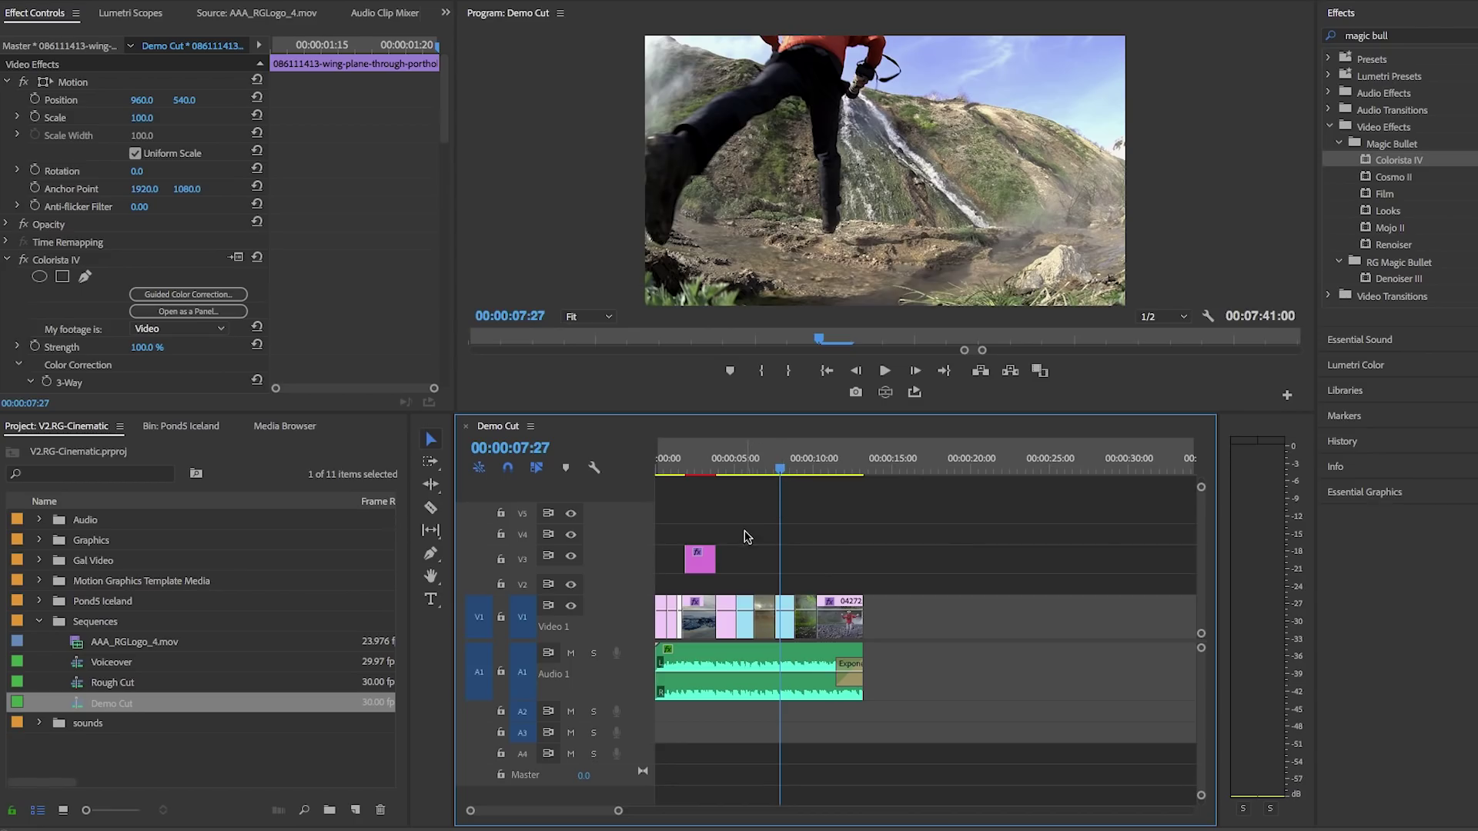
click(39, 622)
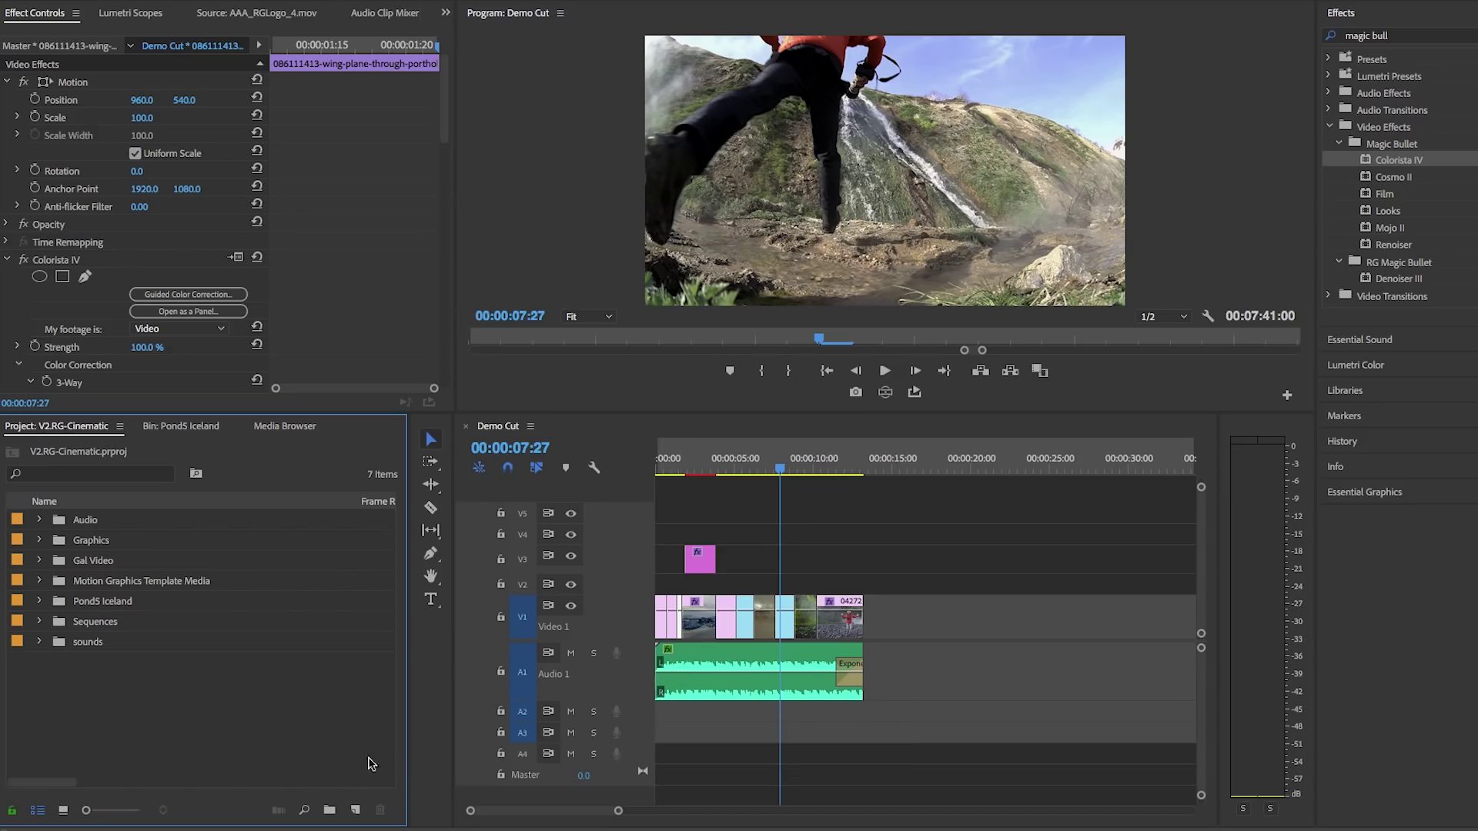
Step: Create a new Adjustment Layer and place it on V2 spanning the edit
click(355, 810)
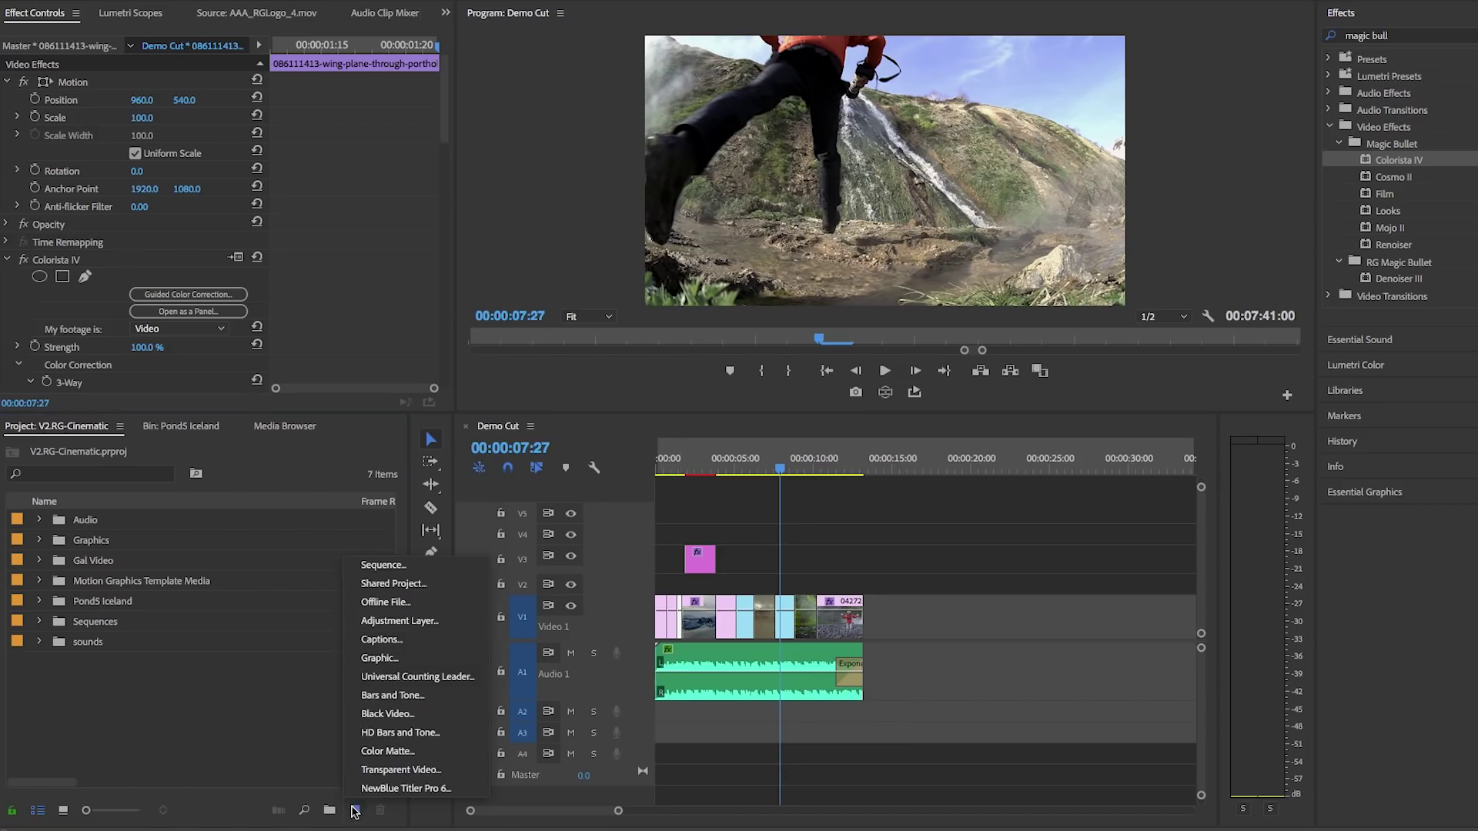
click(400, 621)
click(910, 466)
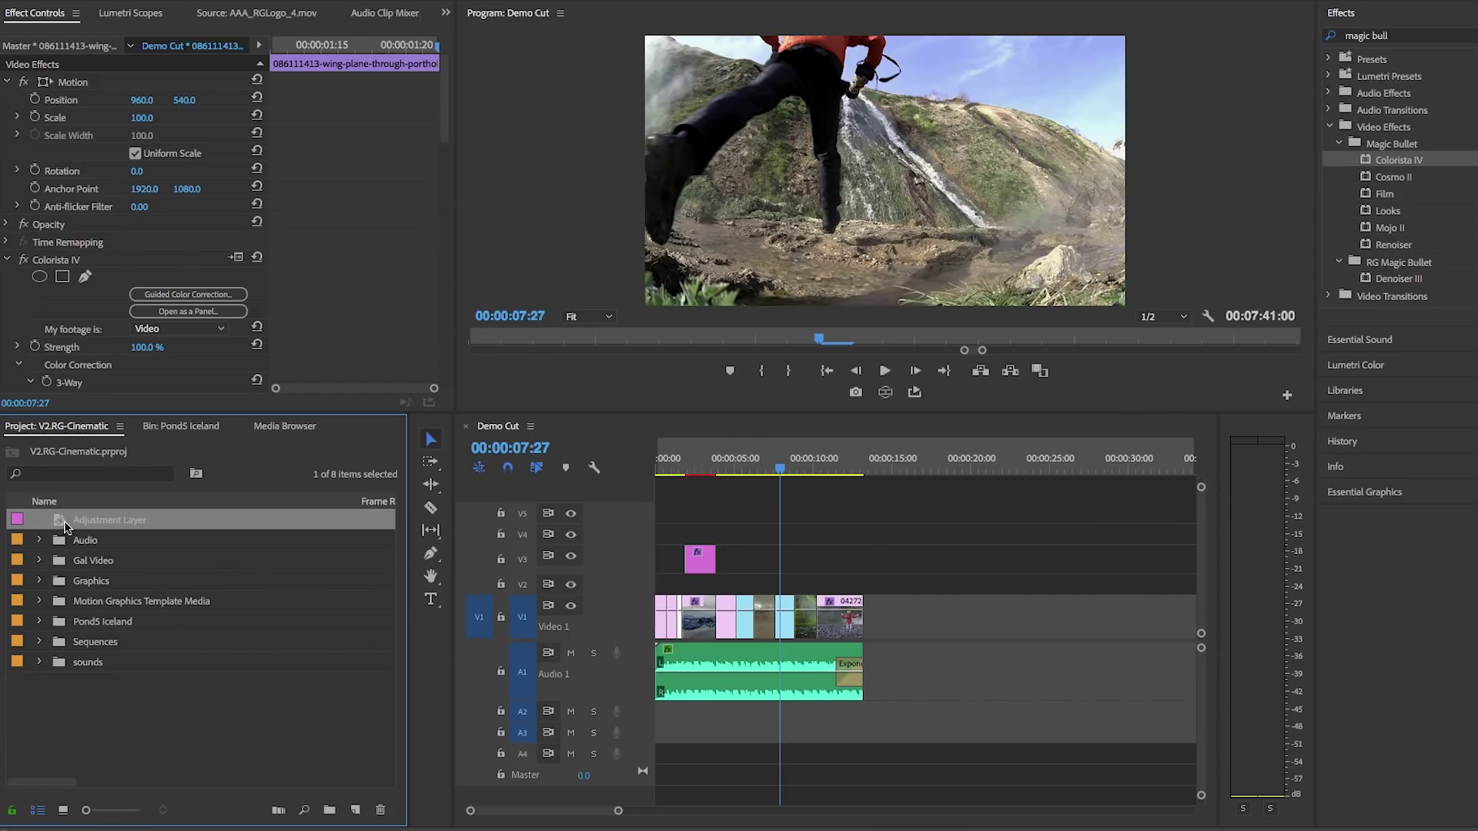
drag(665, 614, 850, 589)
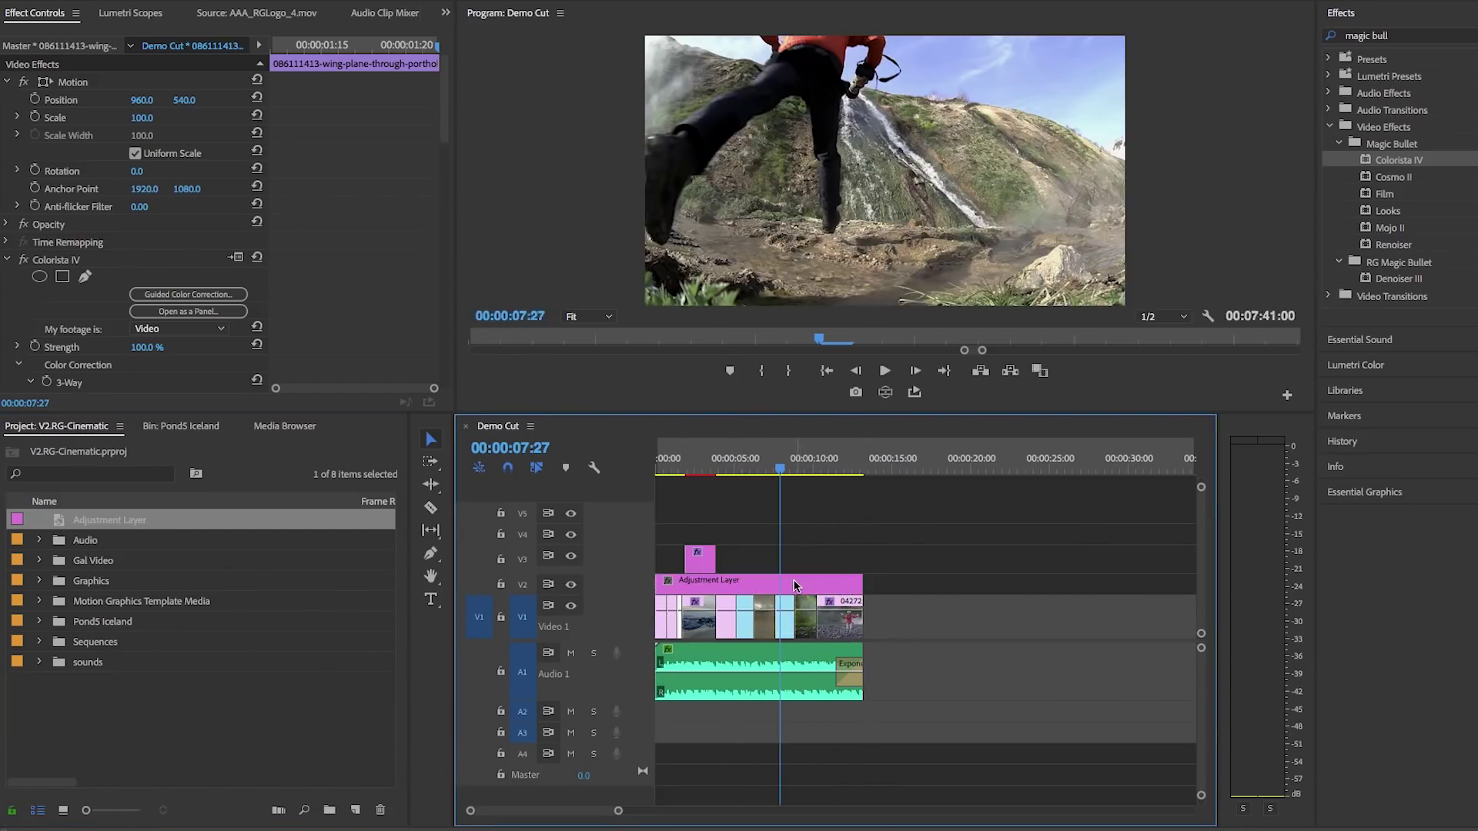
click(796, 586)
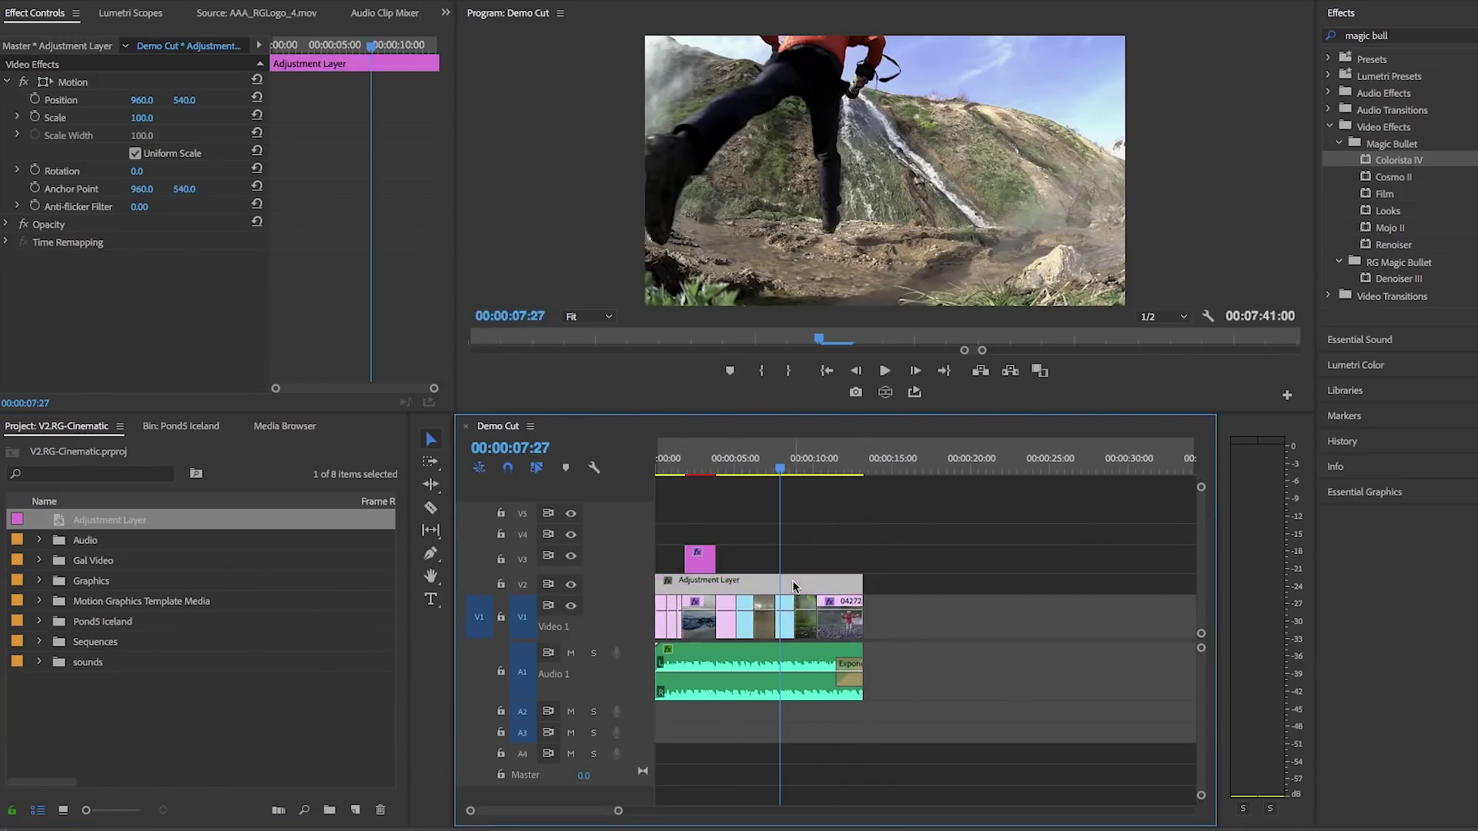
Step: Apply the Magic Bullet Looks effect to the adjustment layer clip
click(1373, 37)
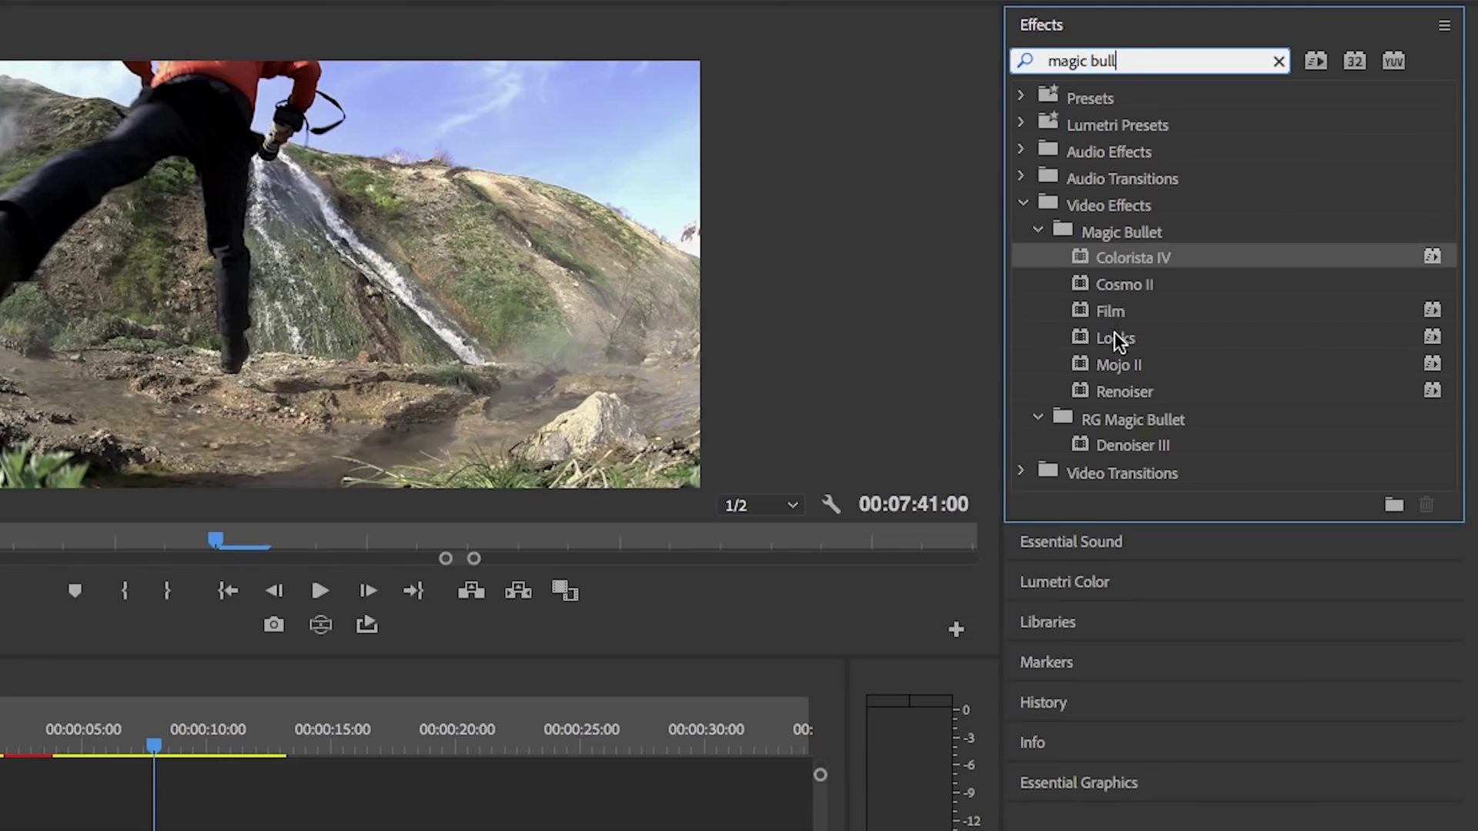
click(1114, 334)
drag(1125, 336, 121, 830)
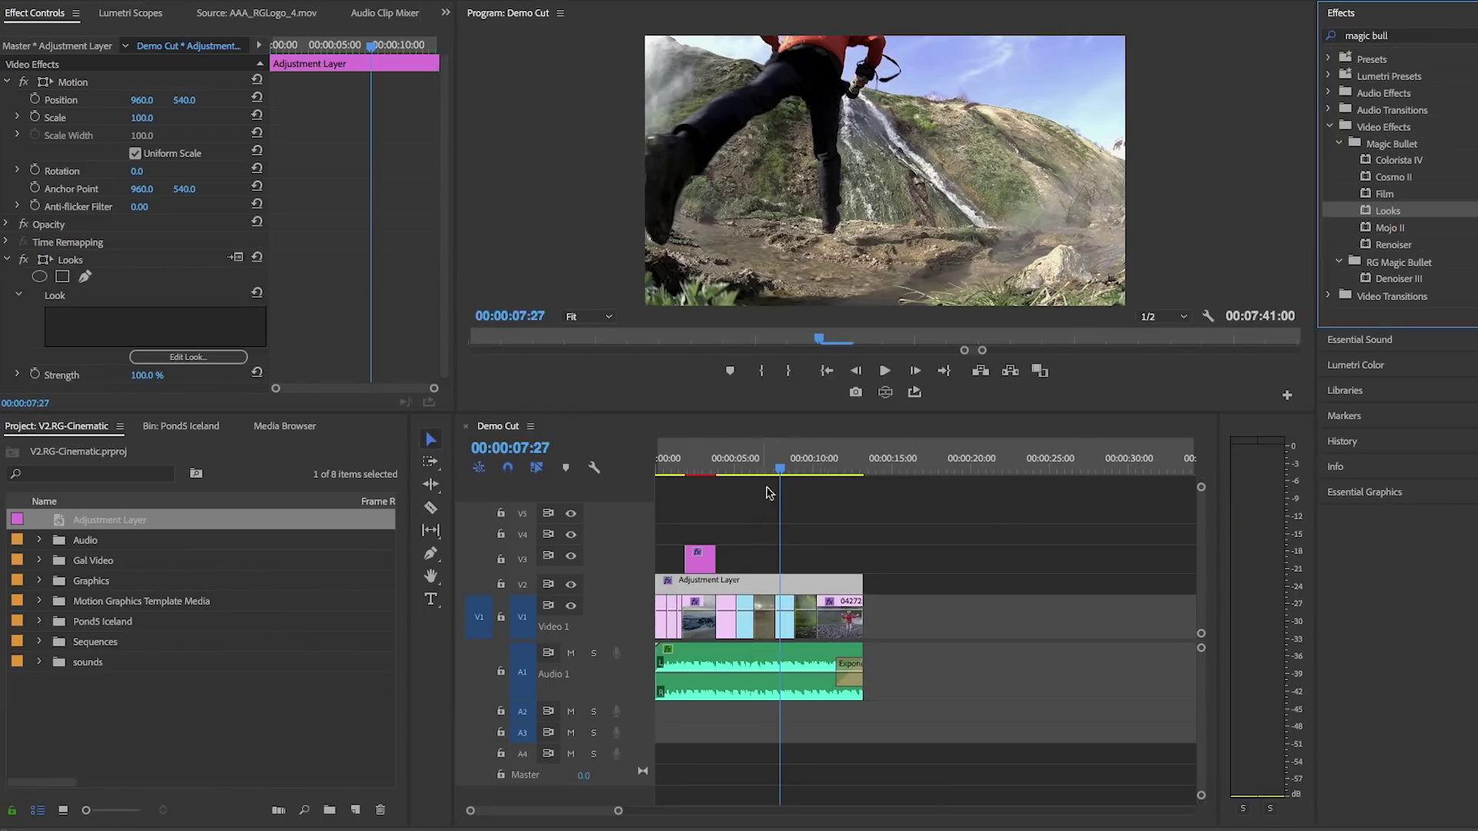
drag(778, 477, 705, 479)
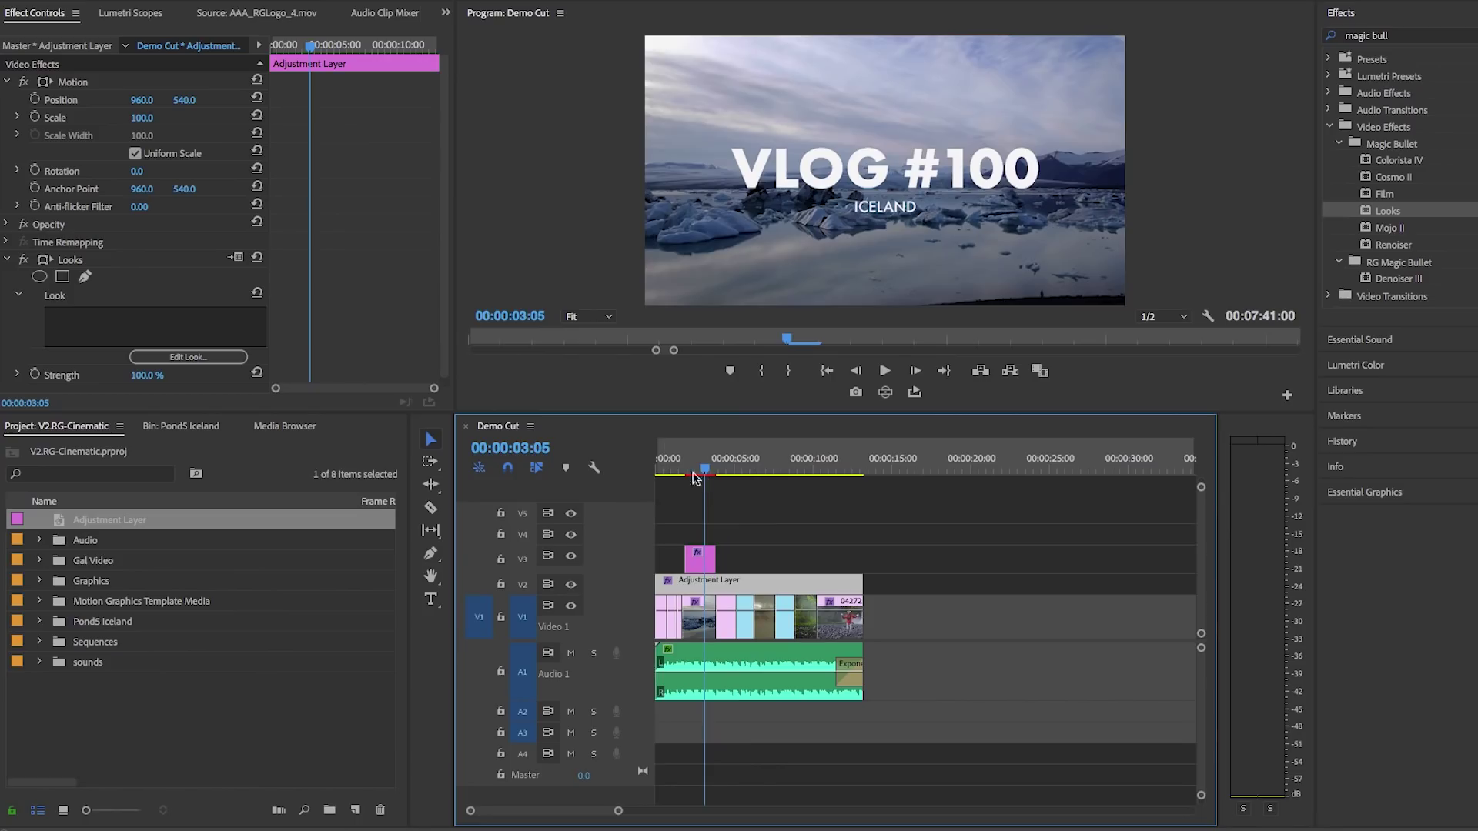
scroll(196, 358, down, 1)
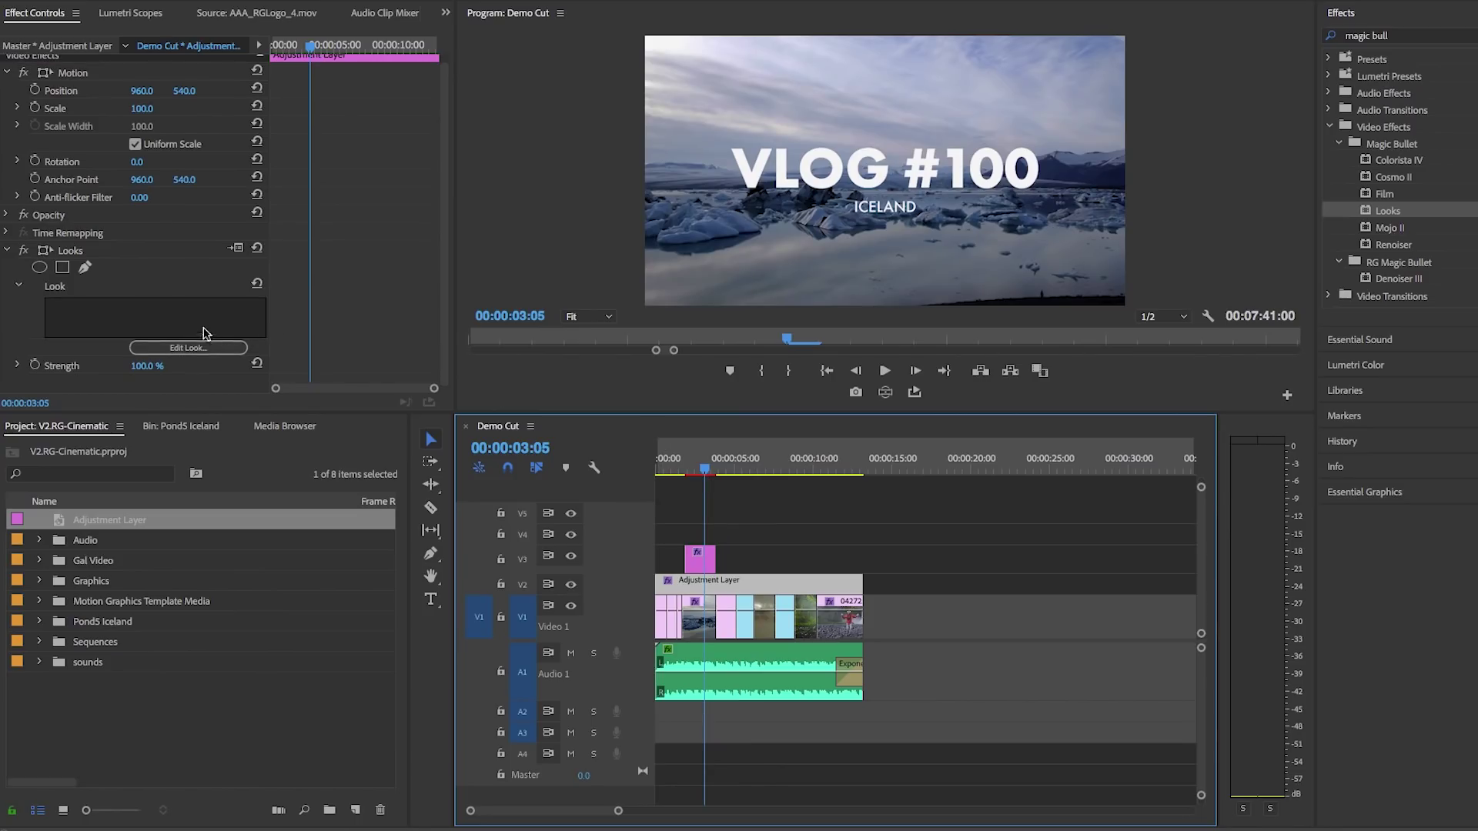
Step: Open the Looks editor and browse Color Play, People, Enhancements, then Color Film Stock
click(202, 350)
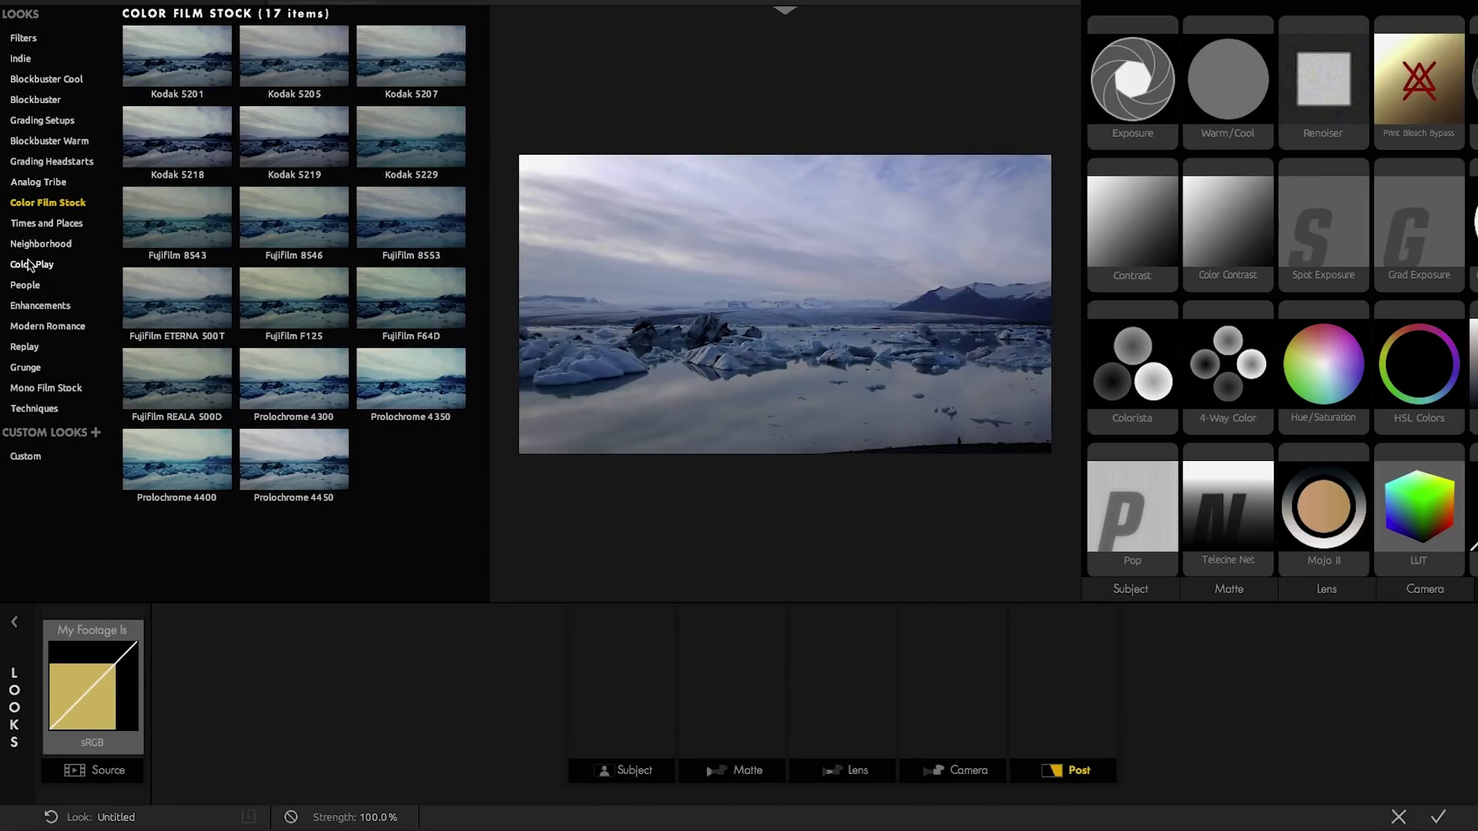
click(29, 264)
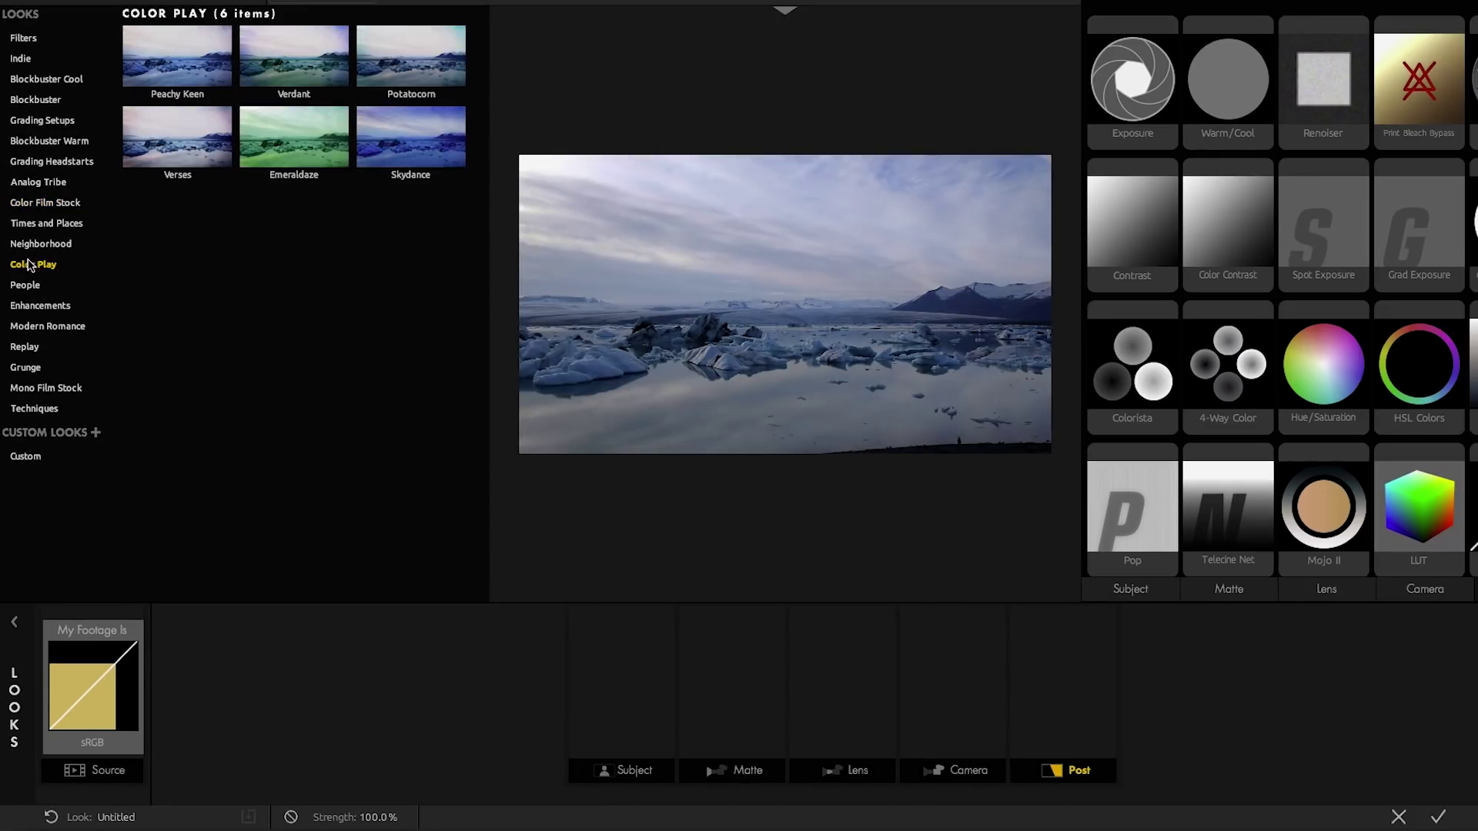
click(25, 286)
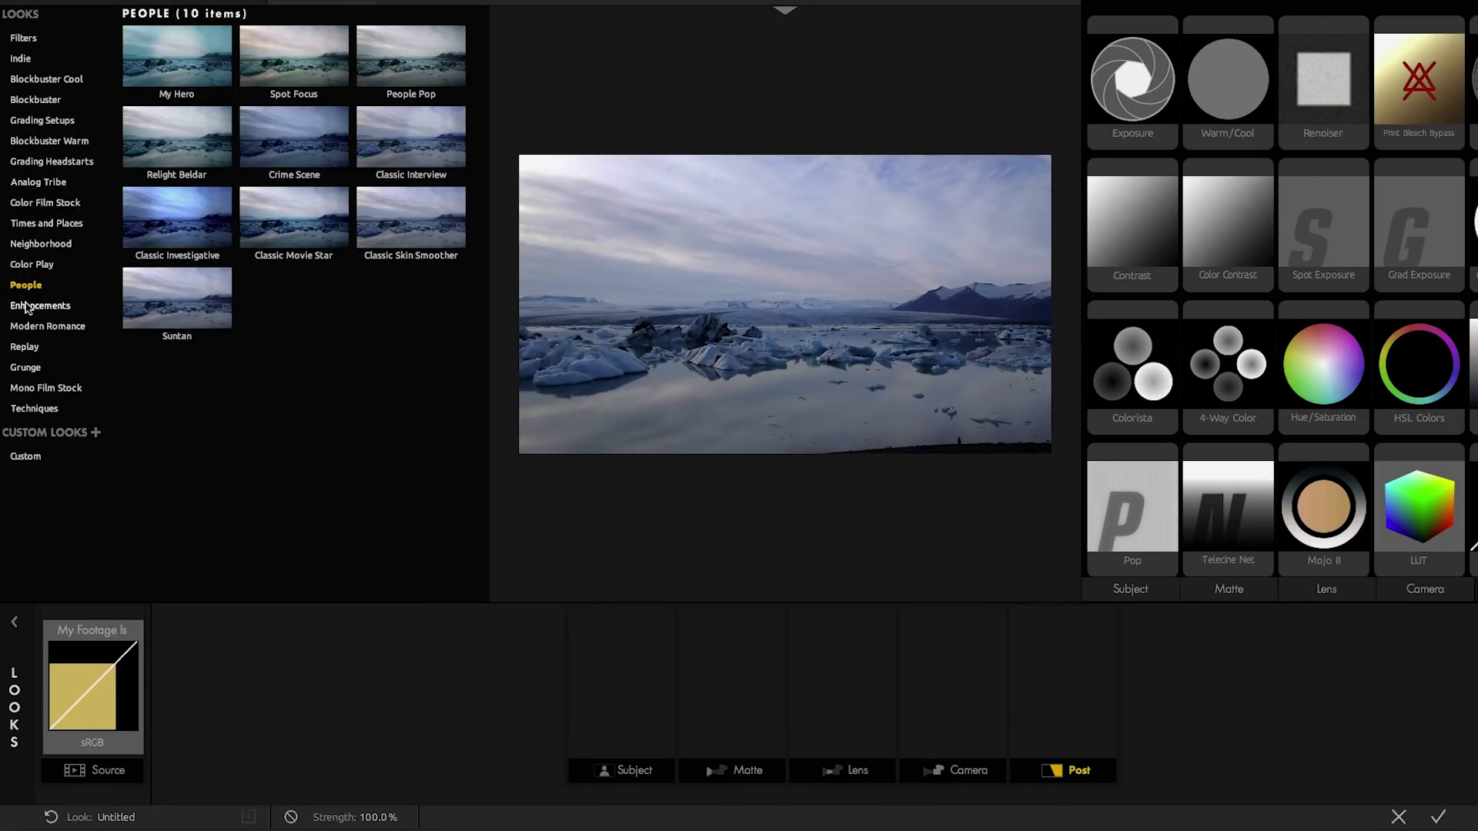
click(27, 308)
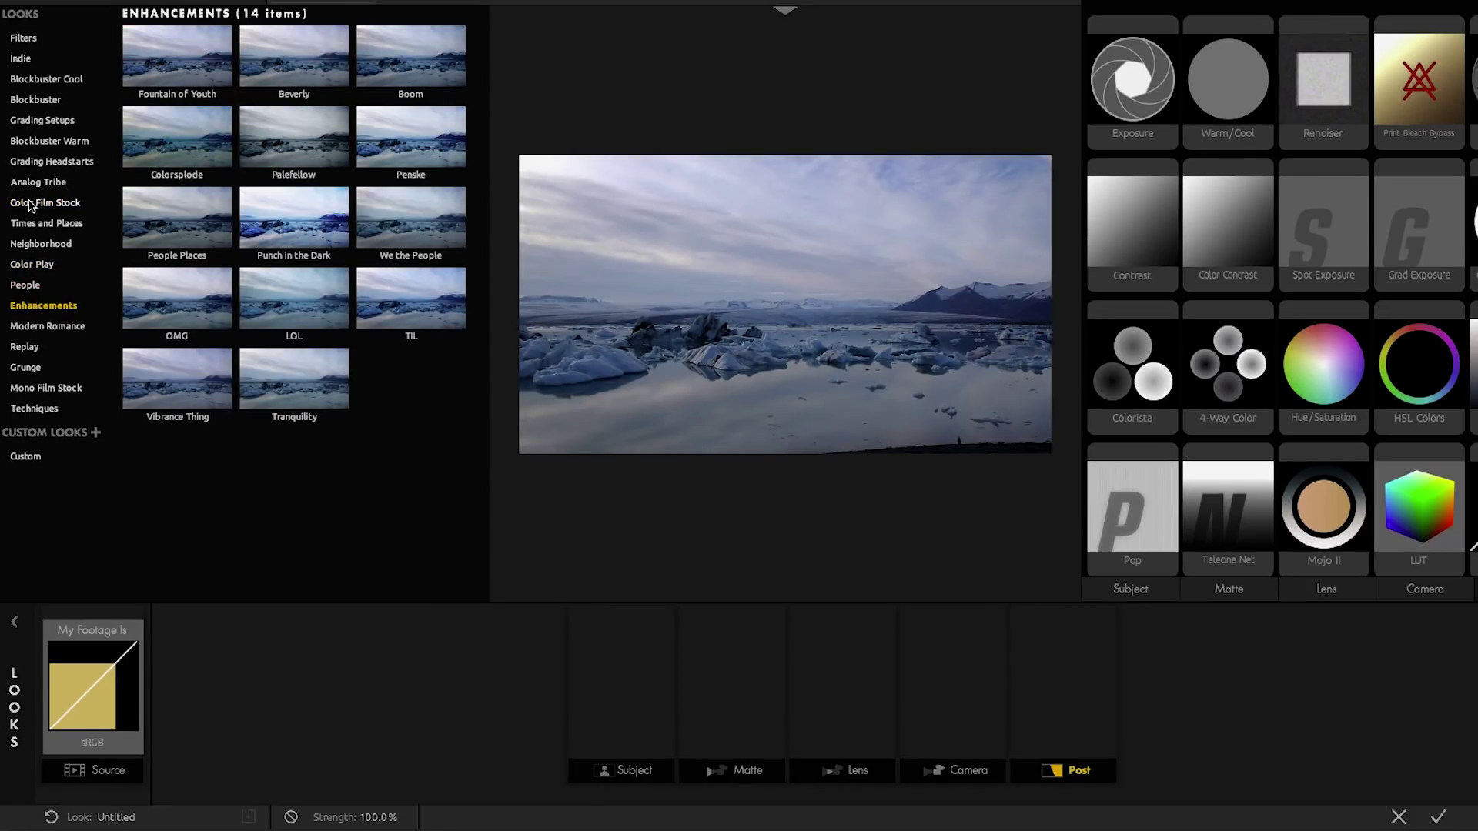
click(31, 204)
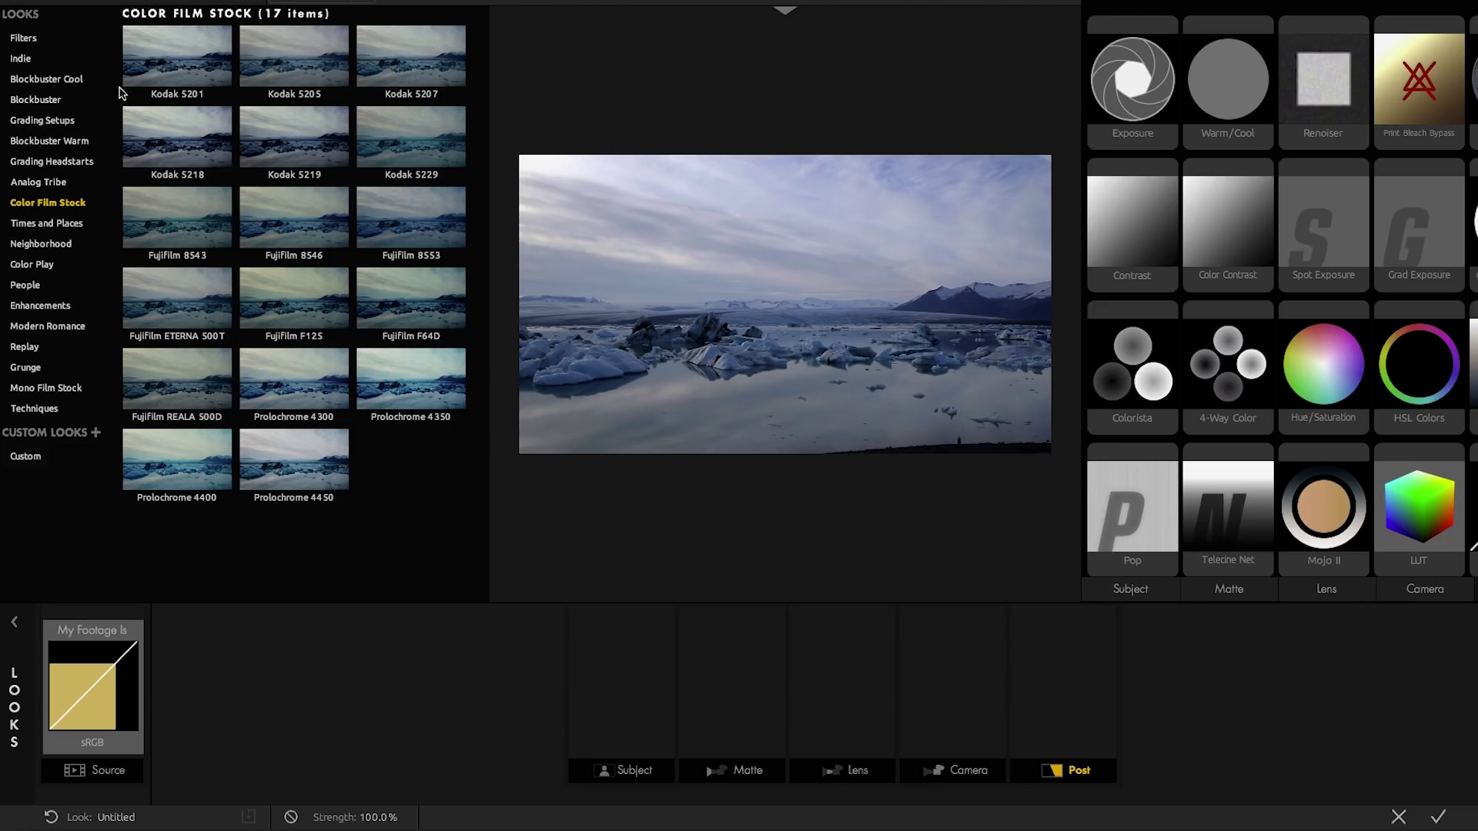
Step: Preview Kodak 5201, 5205, 5207, 5229, Fujifilm 8553, F64D and Prolochrome 4350/4300 stocks
click(146, 75)
click(286, 72)
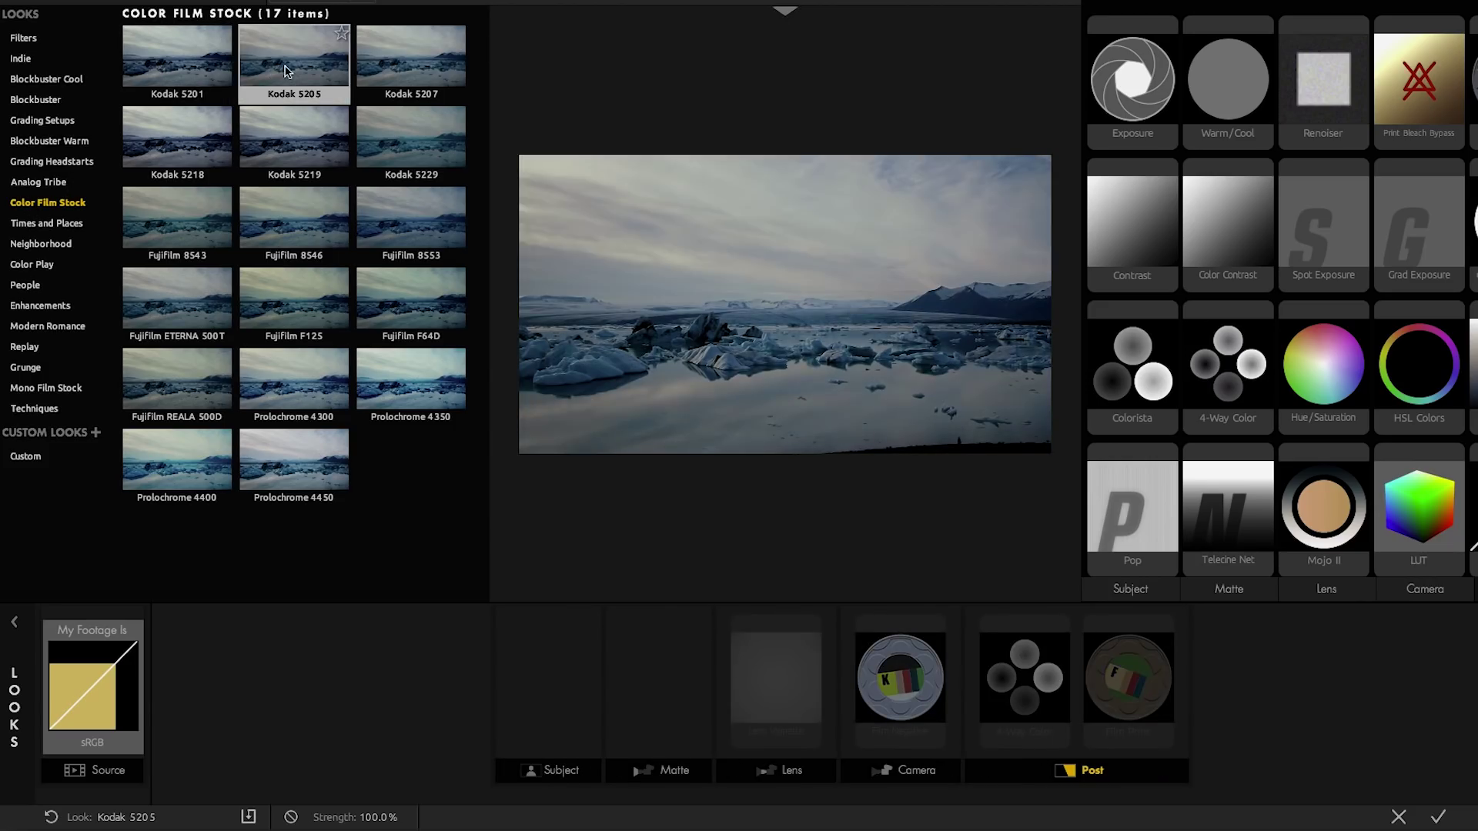
click(396, 73)
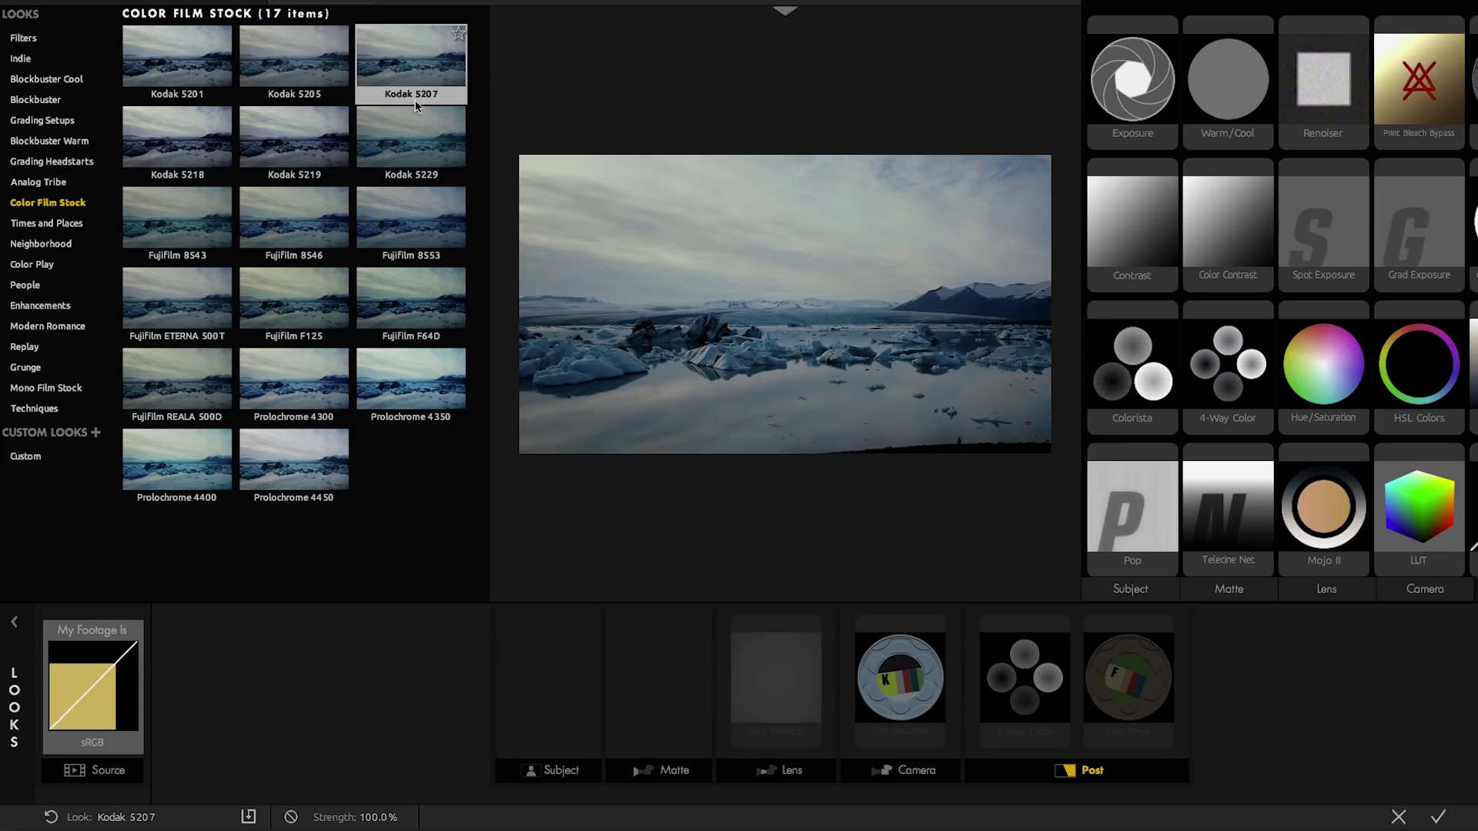
click(421, 145)
click(436, 223)
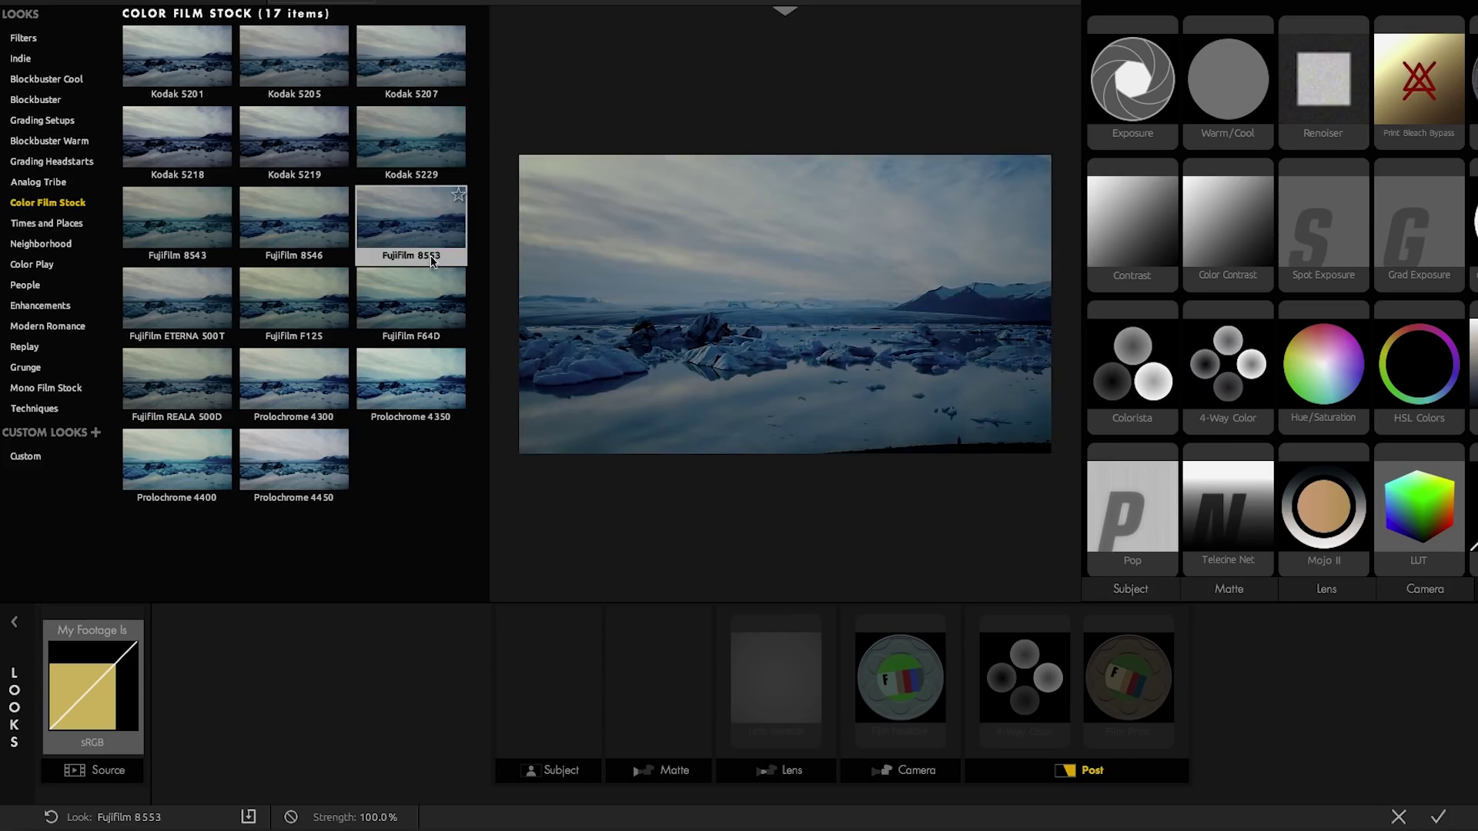
click(432, 294)
click(428, 368)
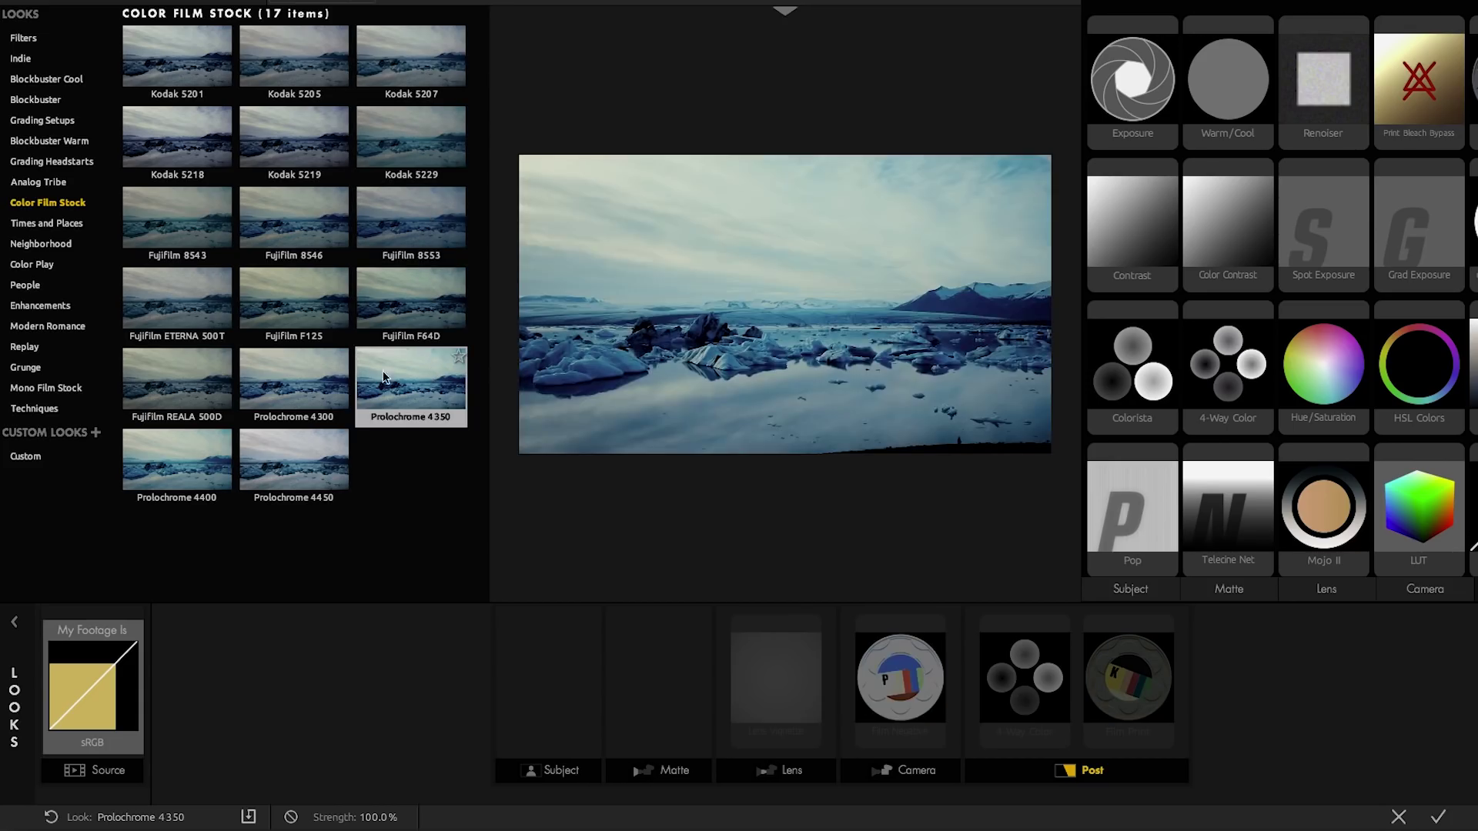
click(289, 370)
Step: Compare Fujifilm REALA 500D, ETERNA 500T, F125 and 8546, then apply Kodak 5219
click(177, 377)
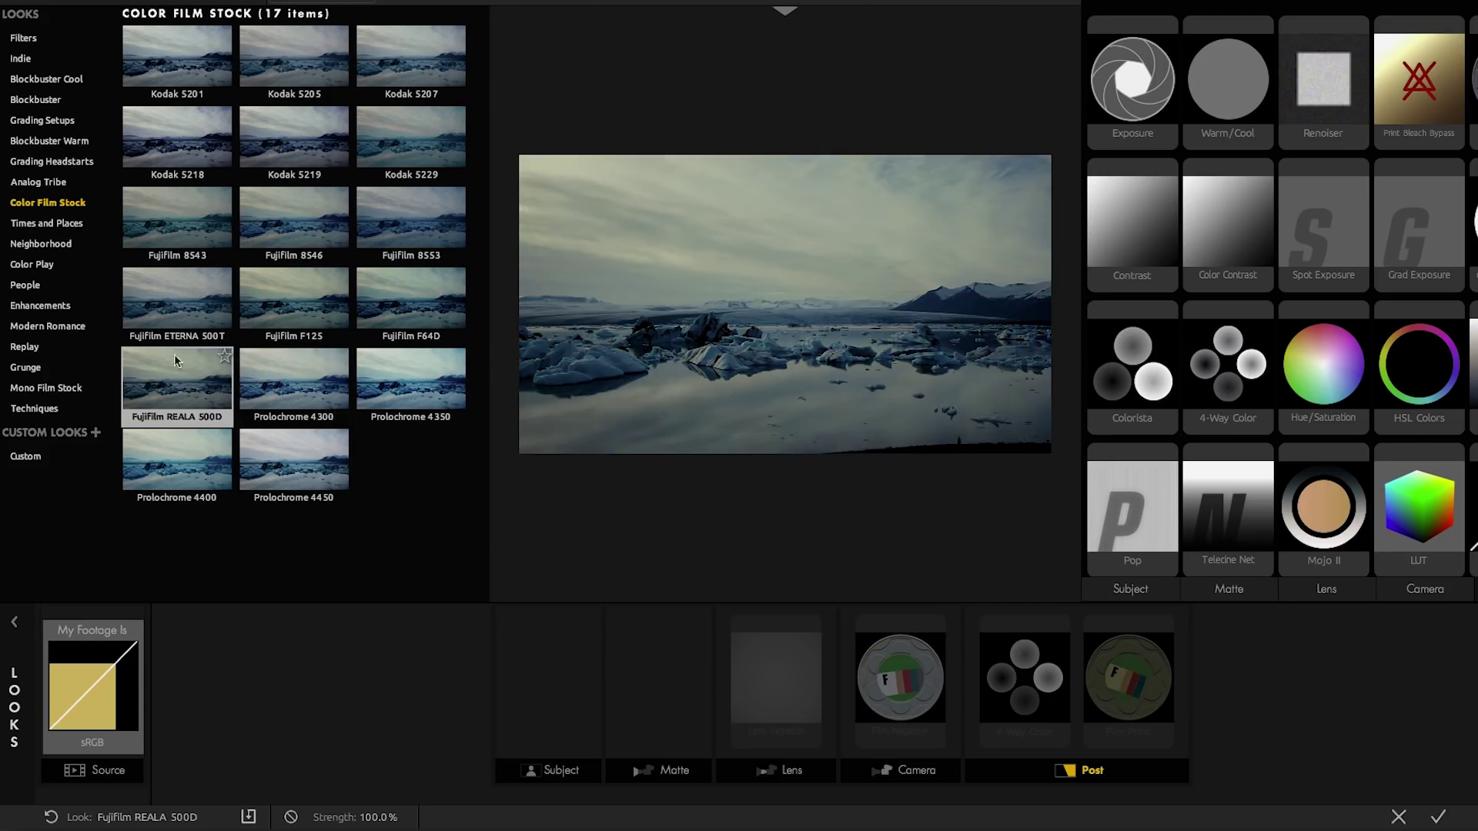
click(175, 304)
click(278, 301)
click(279, 227)
click(281, 148)
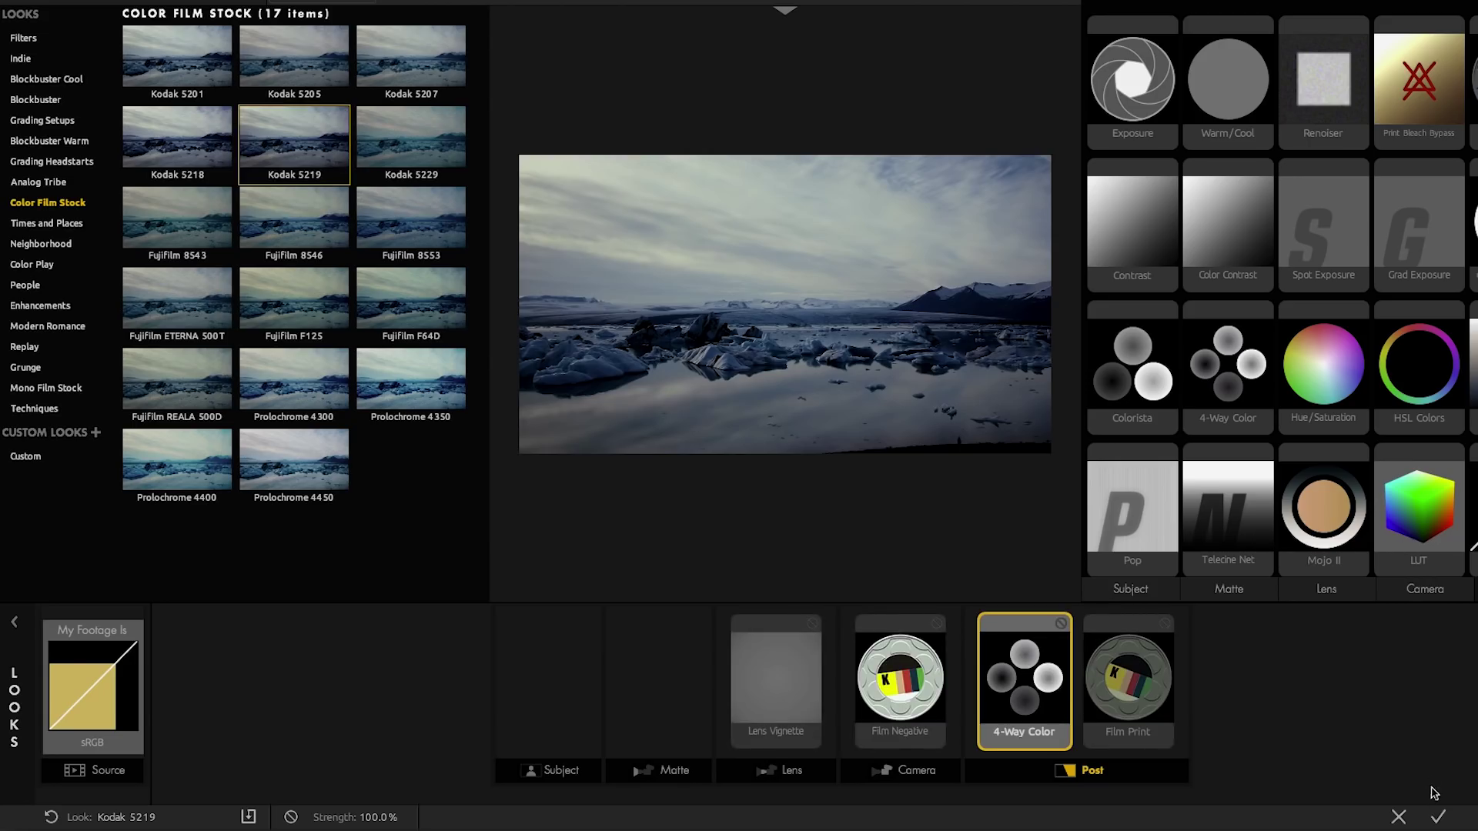
click(1437, 819)
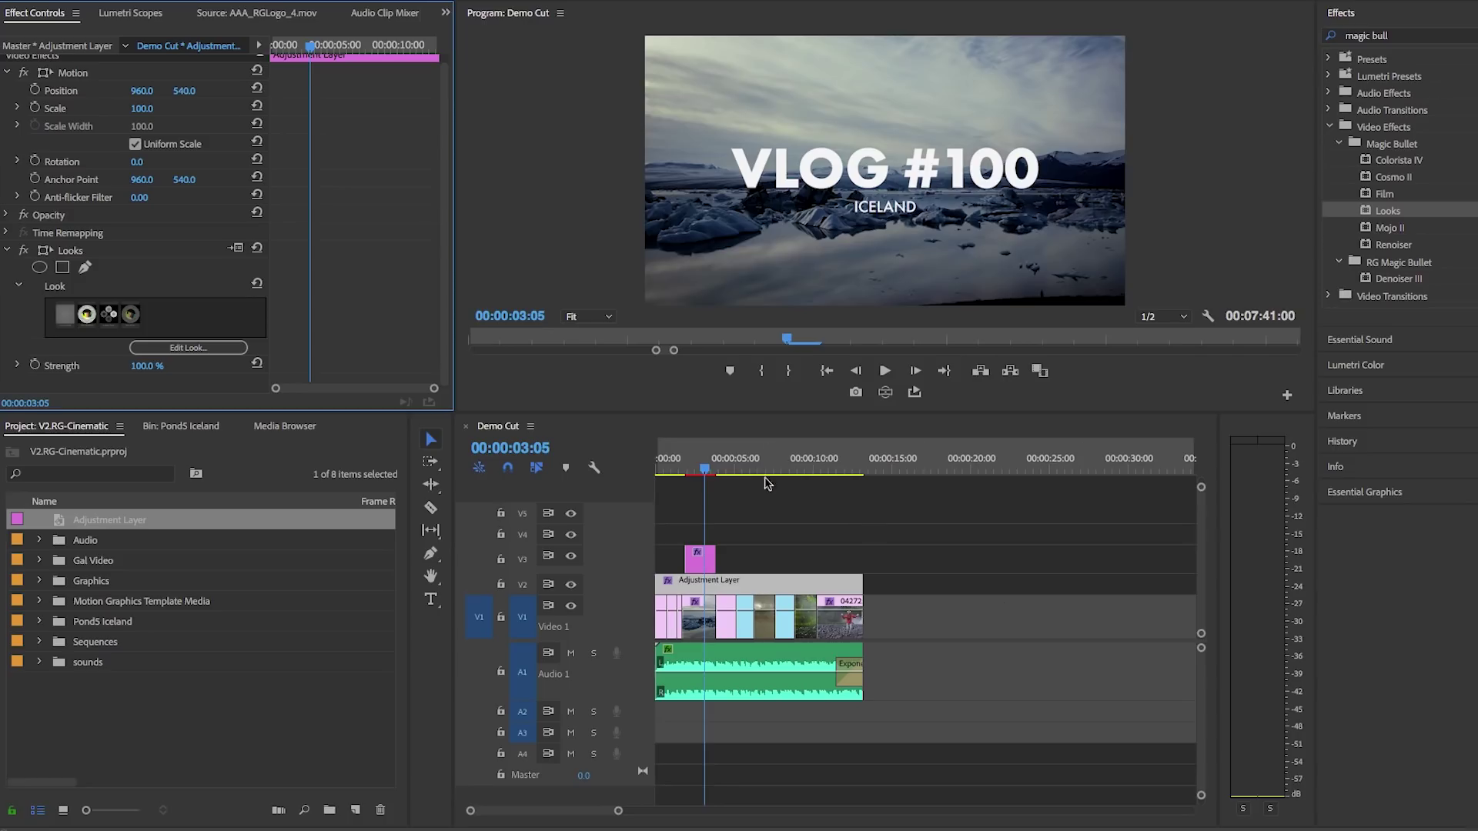
Step: Lower the adjustment layer's Looks Strength from 100% to 94.3%
drag(702, 475, 735, 475)
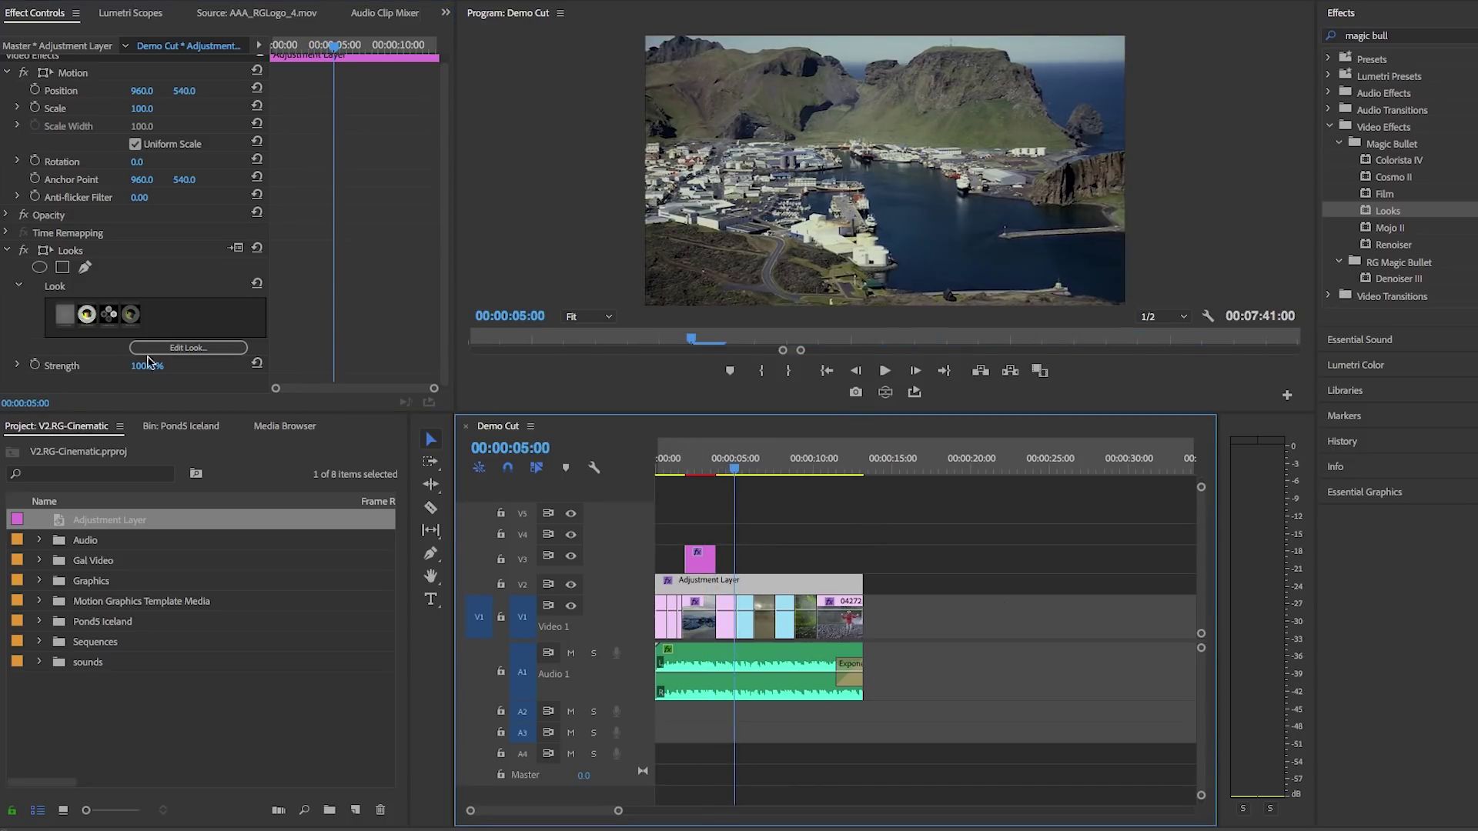
click(17, 367)
scroll(175, 391, down, 1)
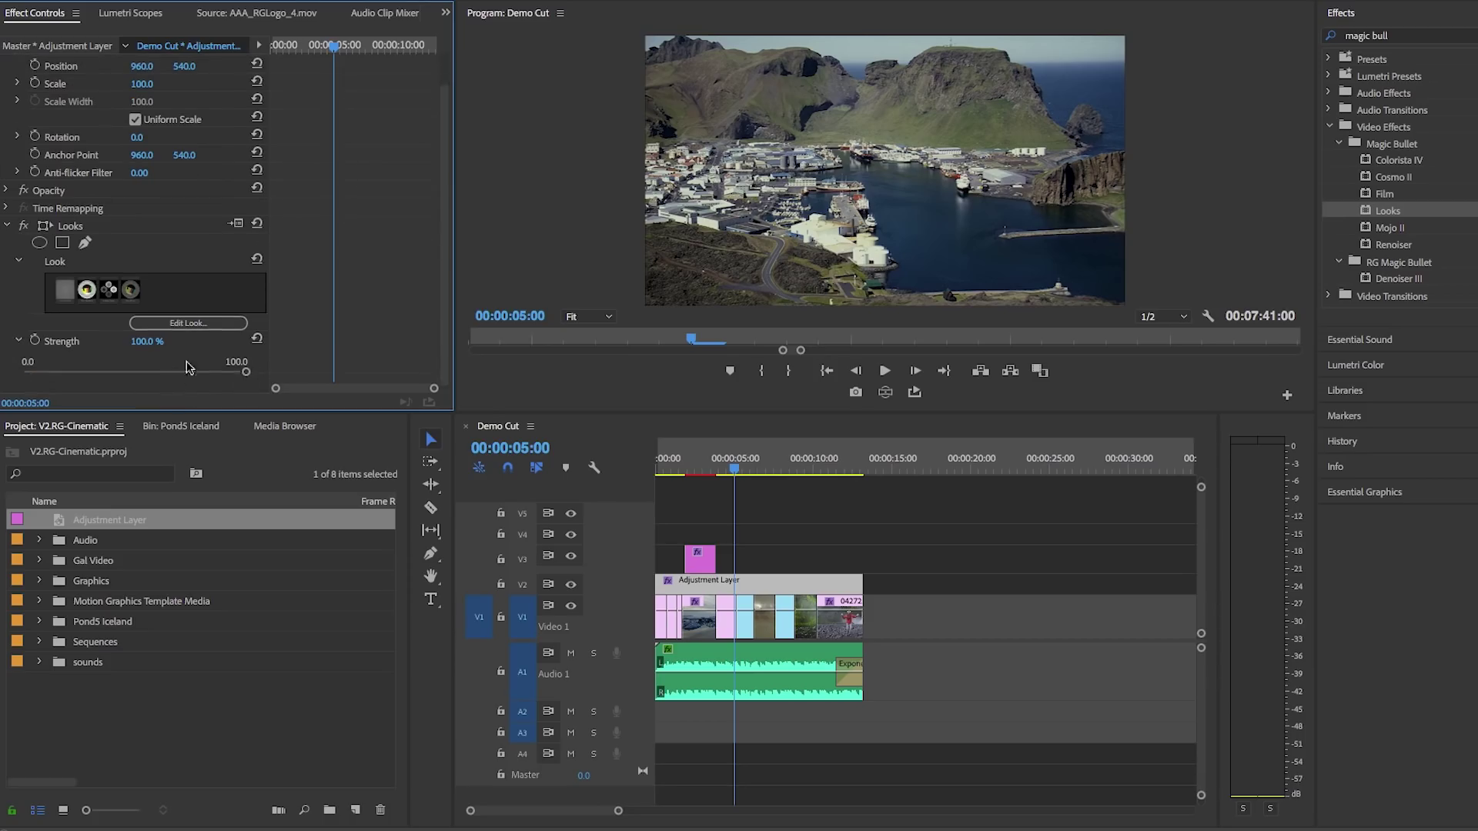
mouse_move(240, 377)
mouse_down()
mouse_move(104, 377)
mouse_move(231, 378)
mouse_up()
Step: Search 'uni.finish' and apply uni.Finisher to the Adjustment Layer clip
click(1409, 34)
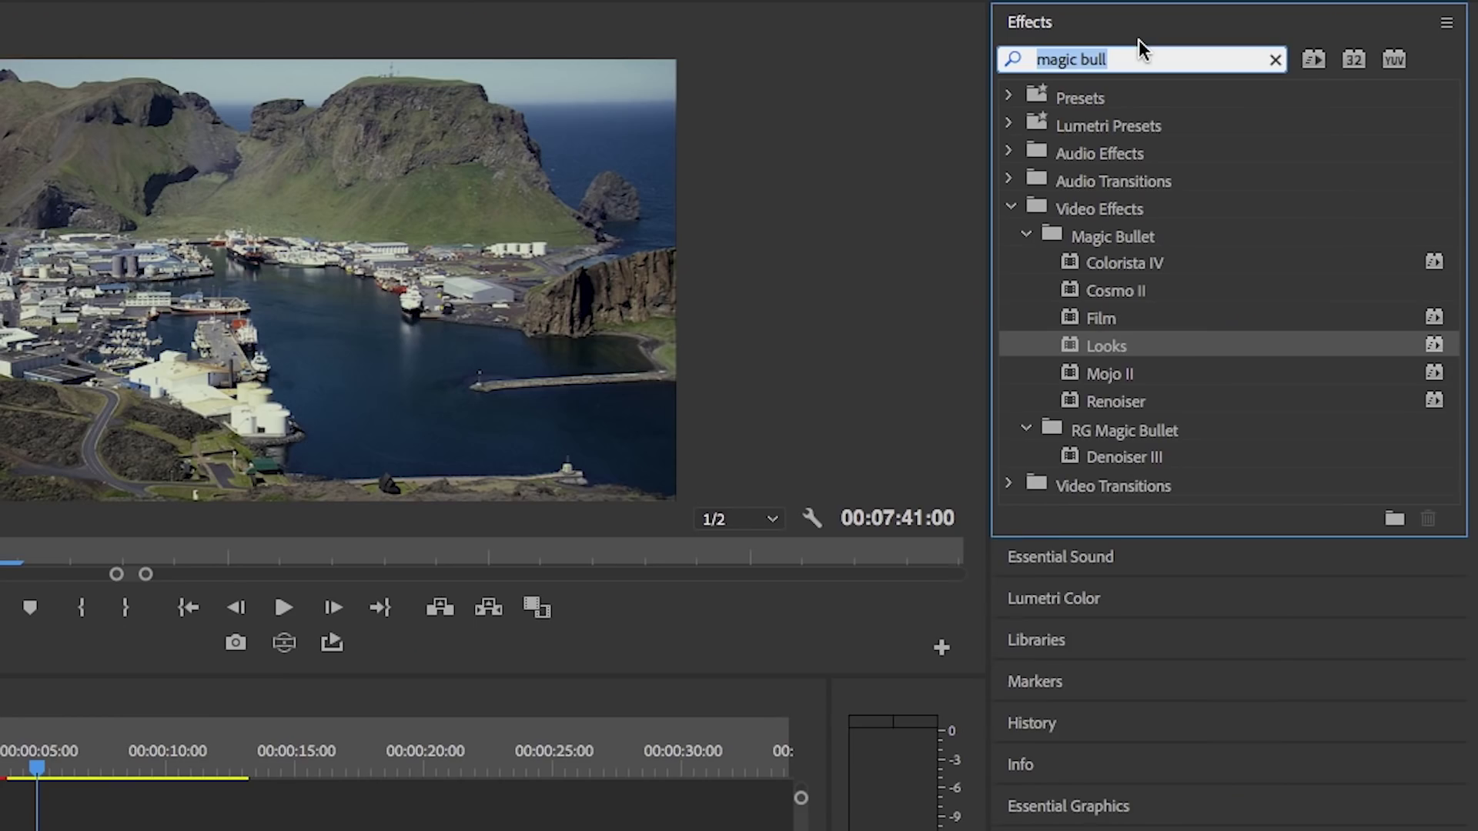
text(uni.finish)
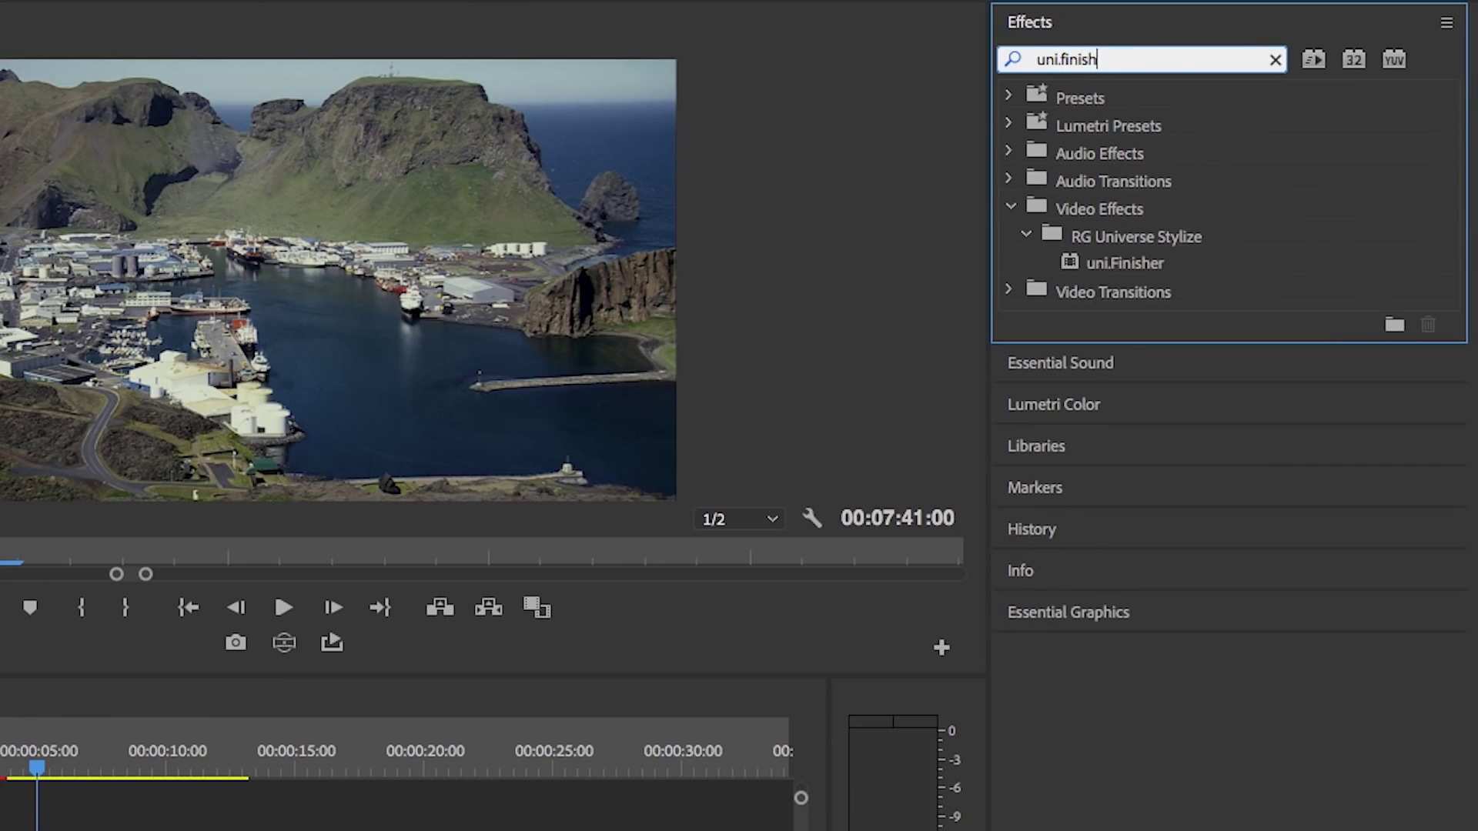
drag(1105, 260, 104, 830)
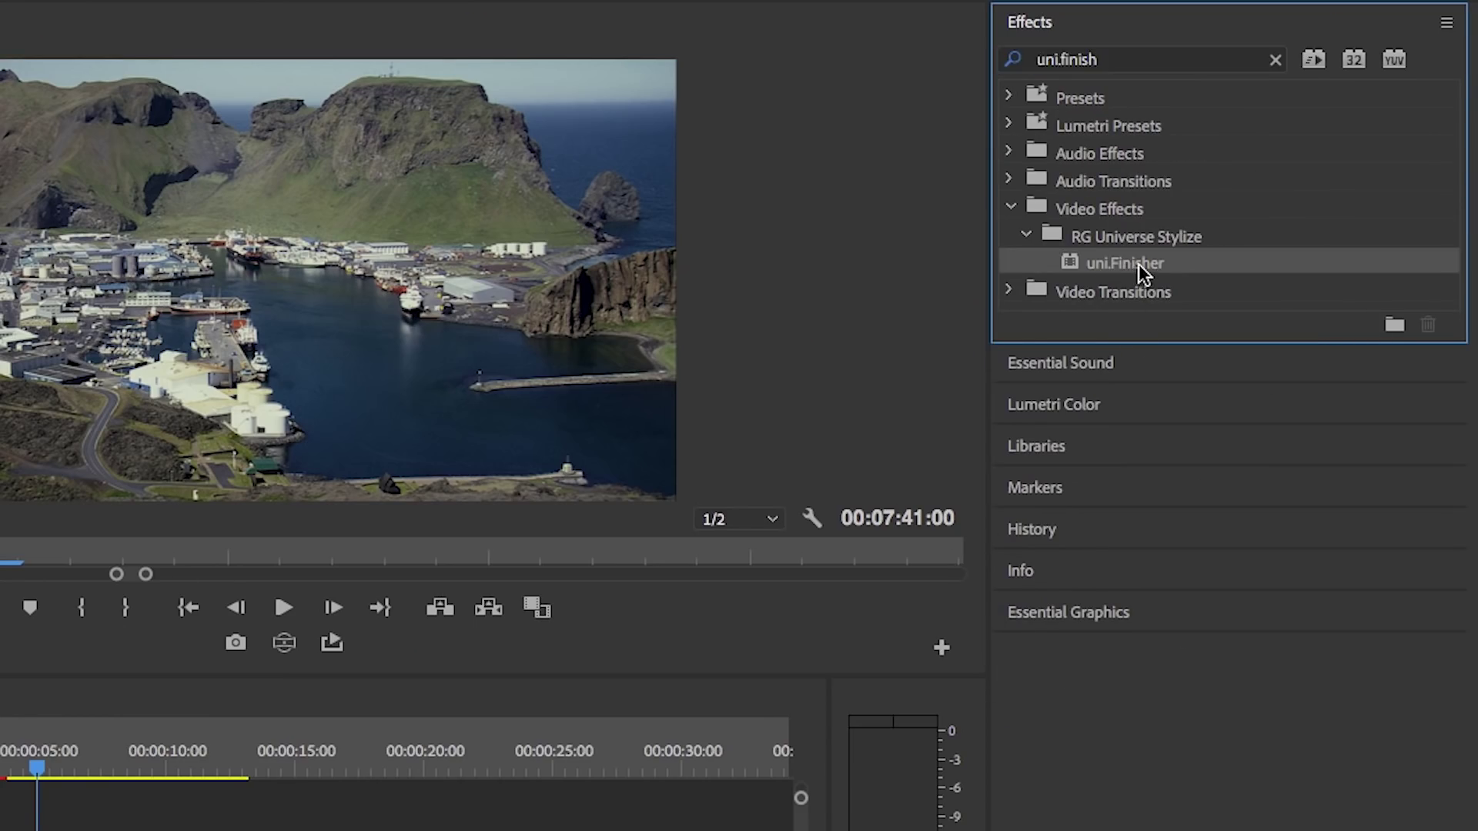
drag(775, 544, 759, 576)
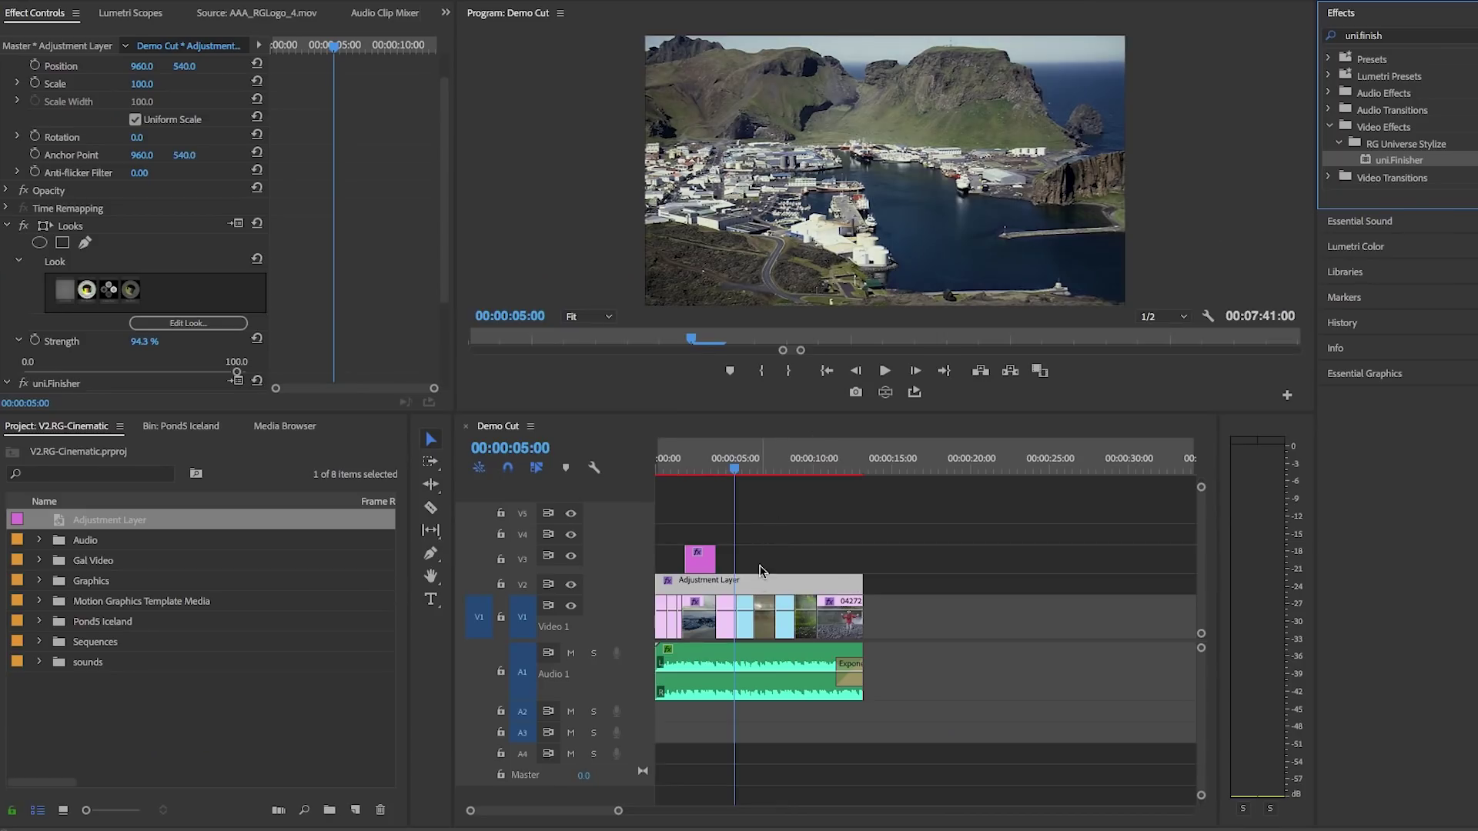
Step: Toggle uni.Finisher off and on over the title, airplane-wing and waterfall shots to compare
drag(733, 471, 699, 472)
click(9, 227)
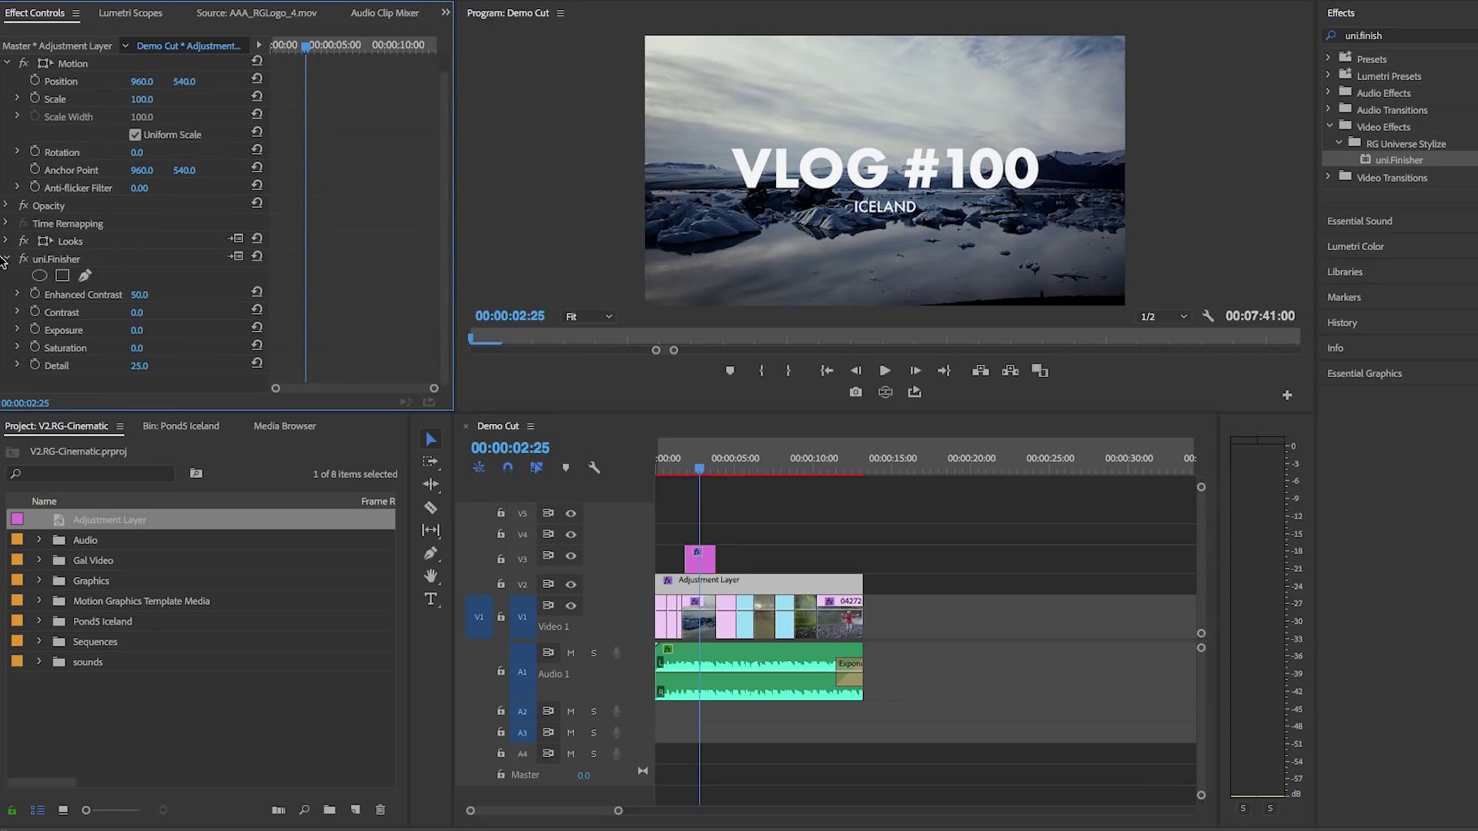
click(4, 262)
click(24, 278)
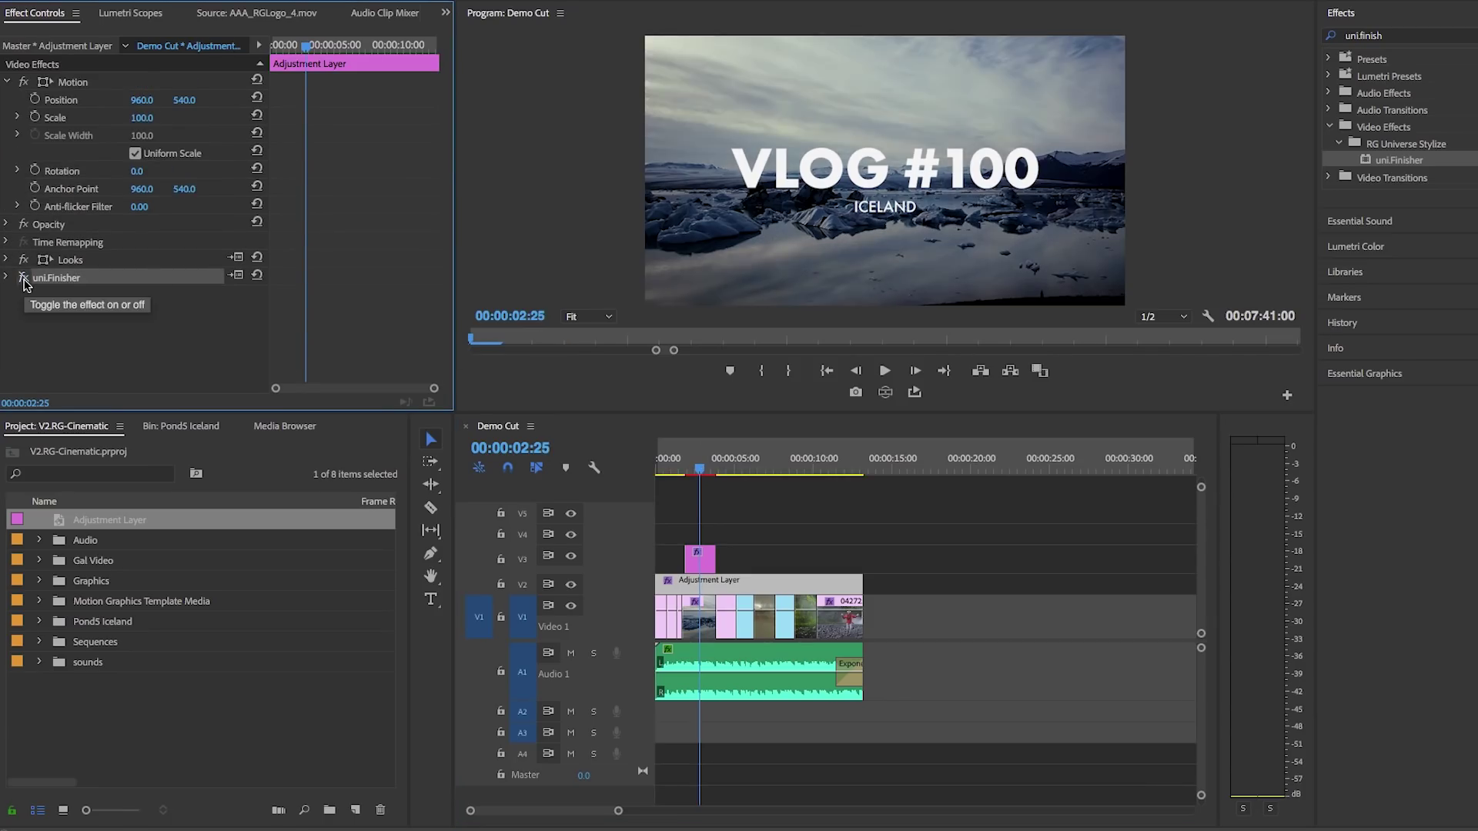
drag(685, 471, 673, 471)
click(25, 280)
click(24, 279)
drag(674, 471, 838, 471)
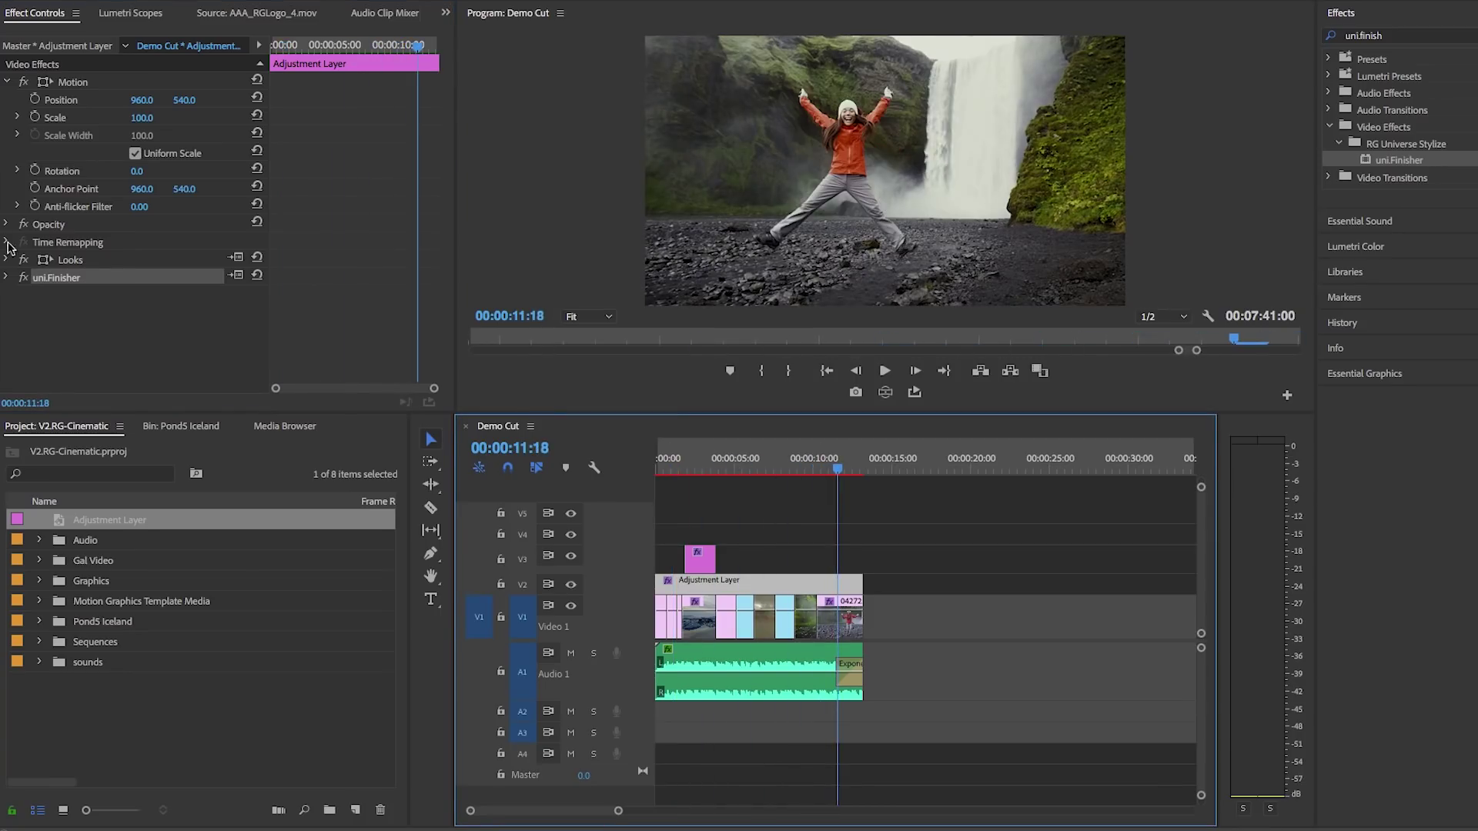
click(25, 280)
click(24, 280)
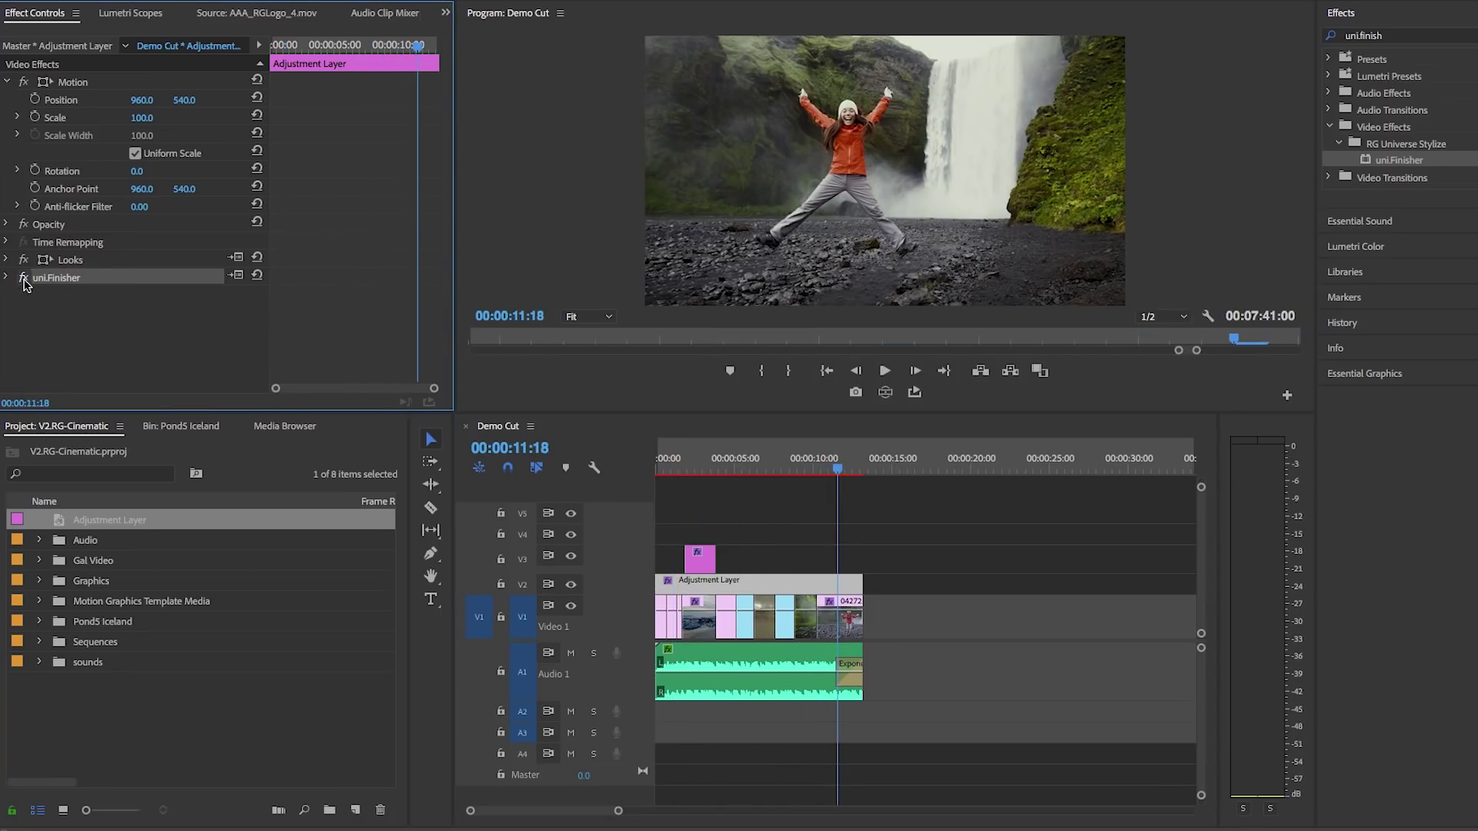
drag(838, 462, 818, 463)
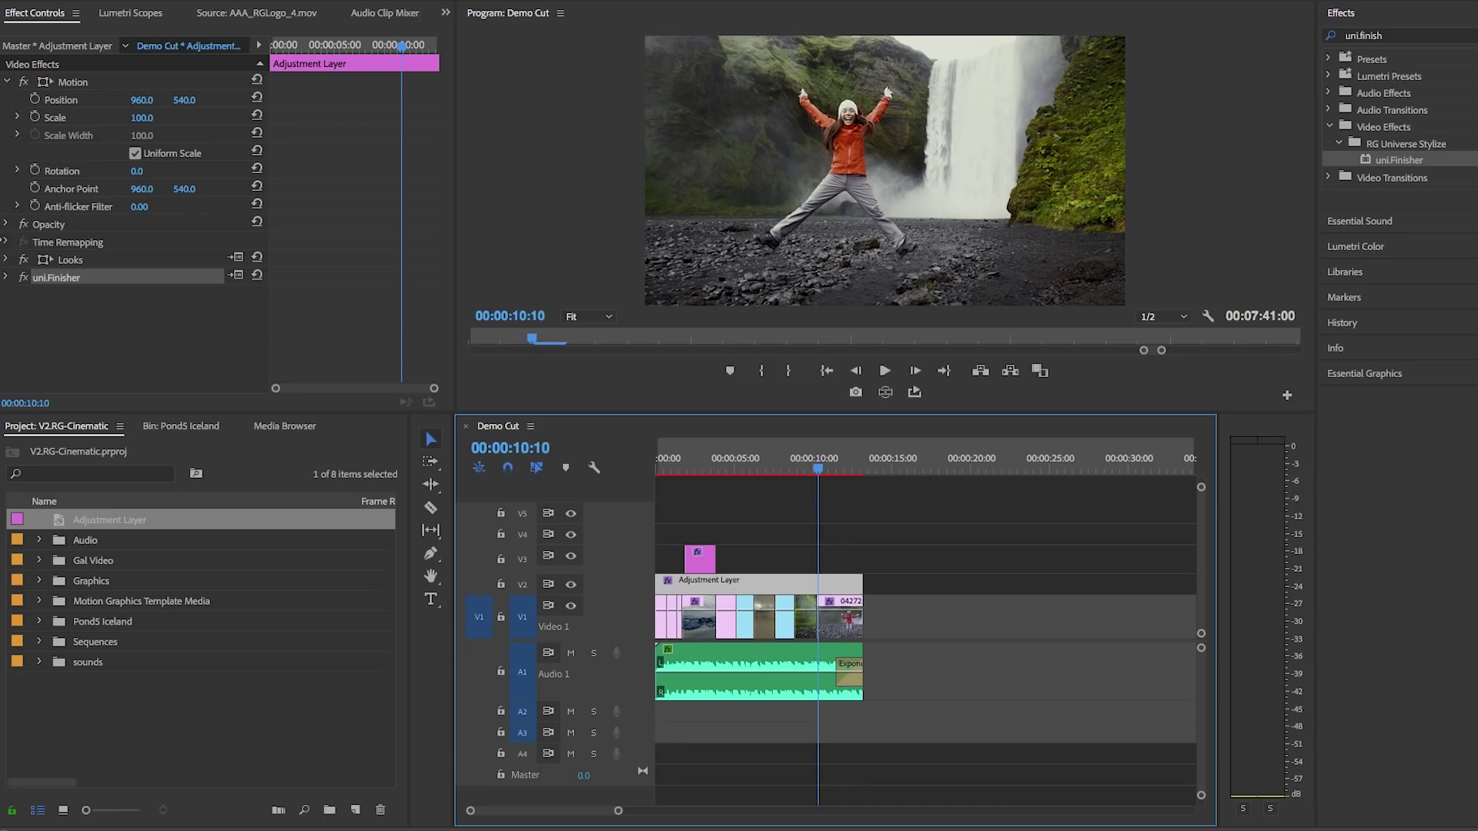
Step: Dial uni.Finisher down to Enhanced Contrast 20, Detail 10 and Contrast 10, then return to the geyser shot
click(6, 277)
scroll(212, 322, down, 1)
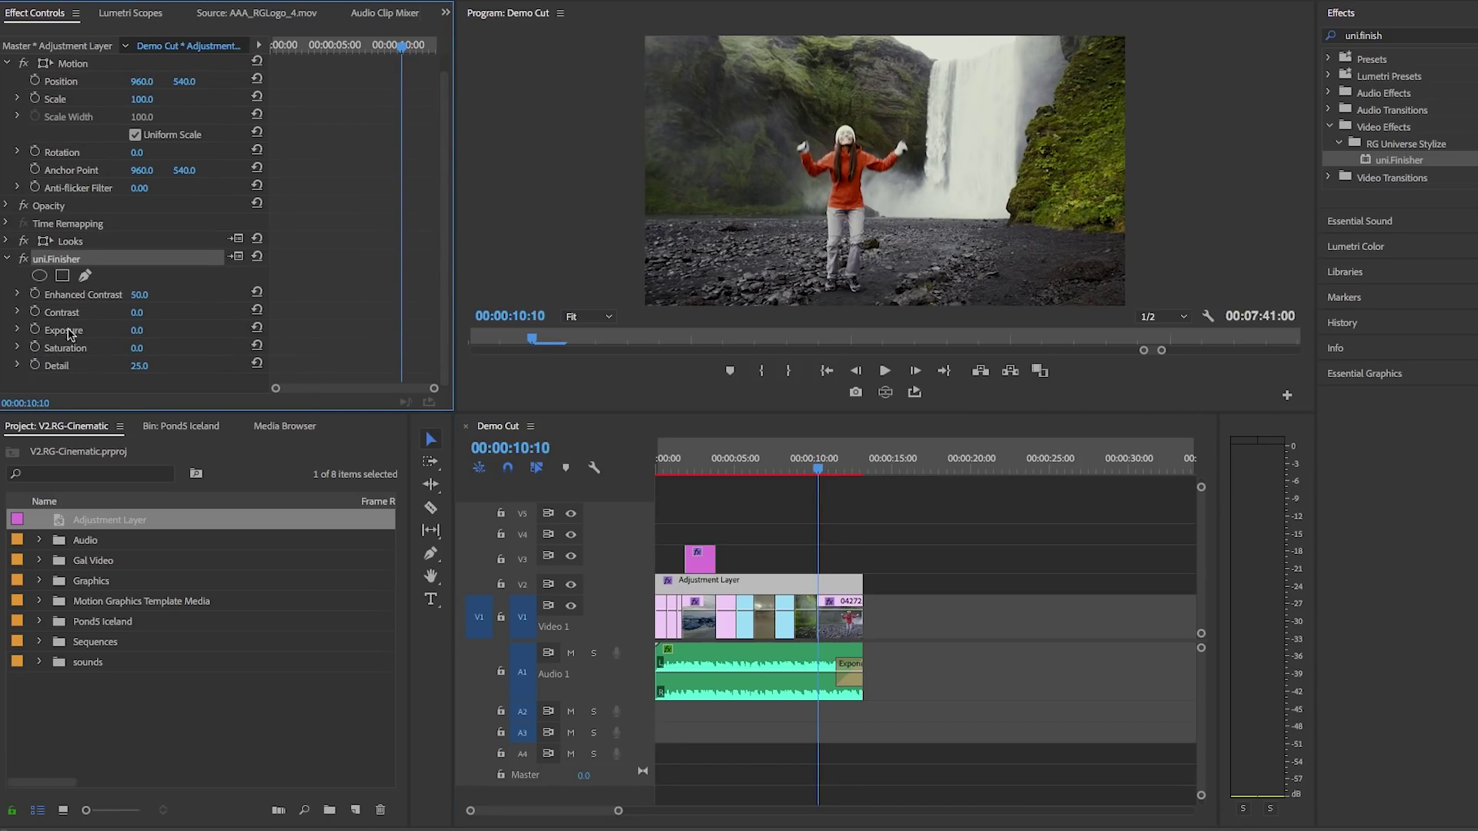
click(148, 294)
text(20)
key(Return)
click(152, 364)
text(10)
key(Return)
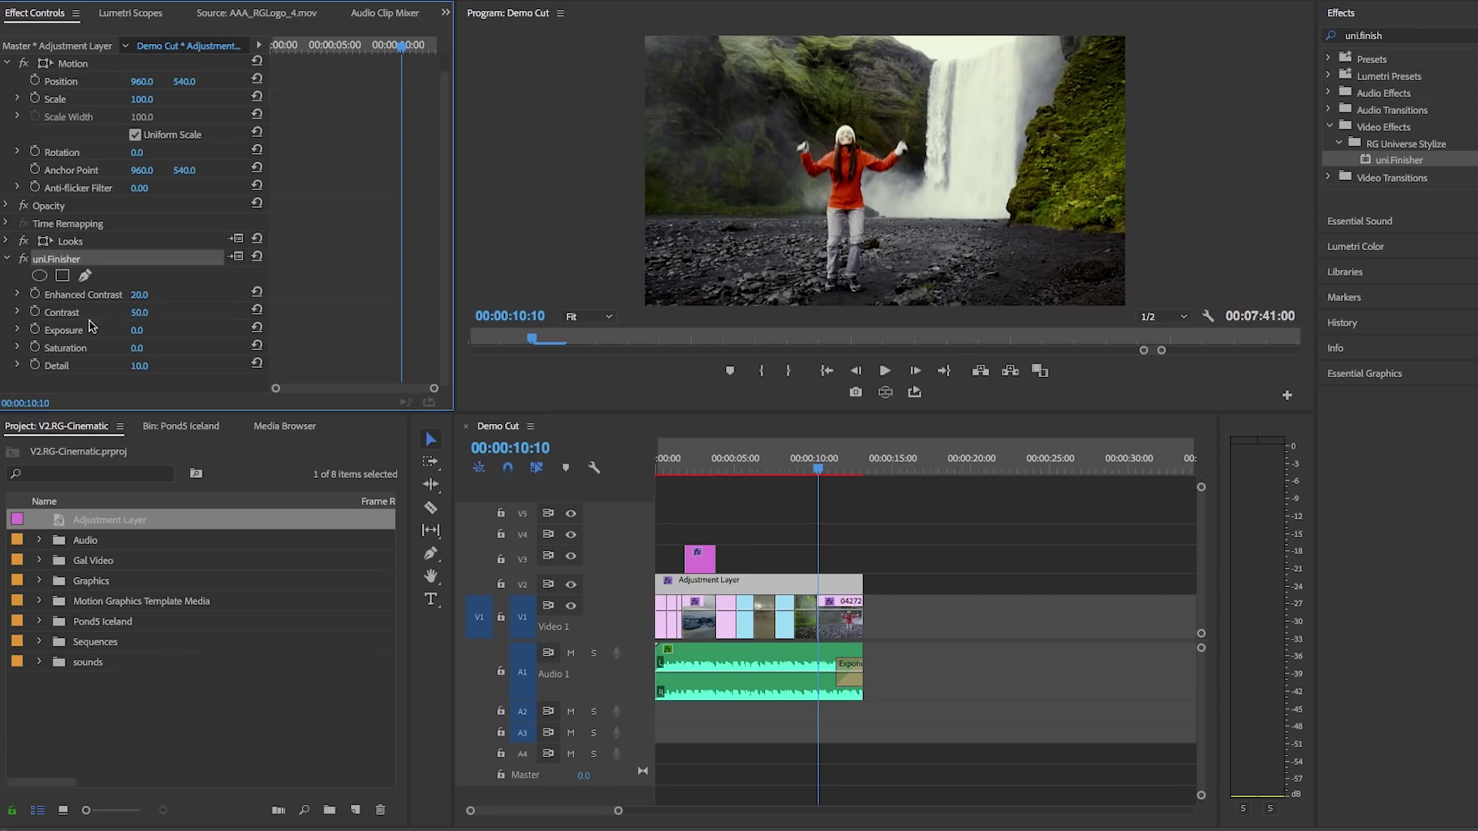
text(10)
key(Return)
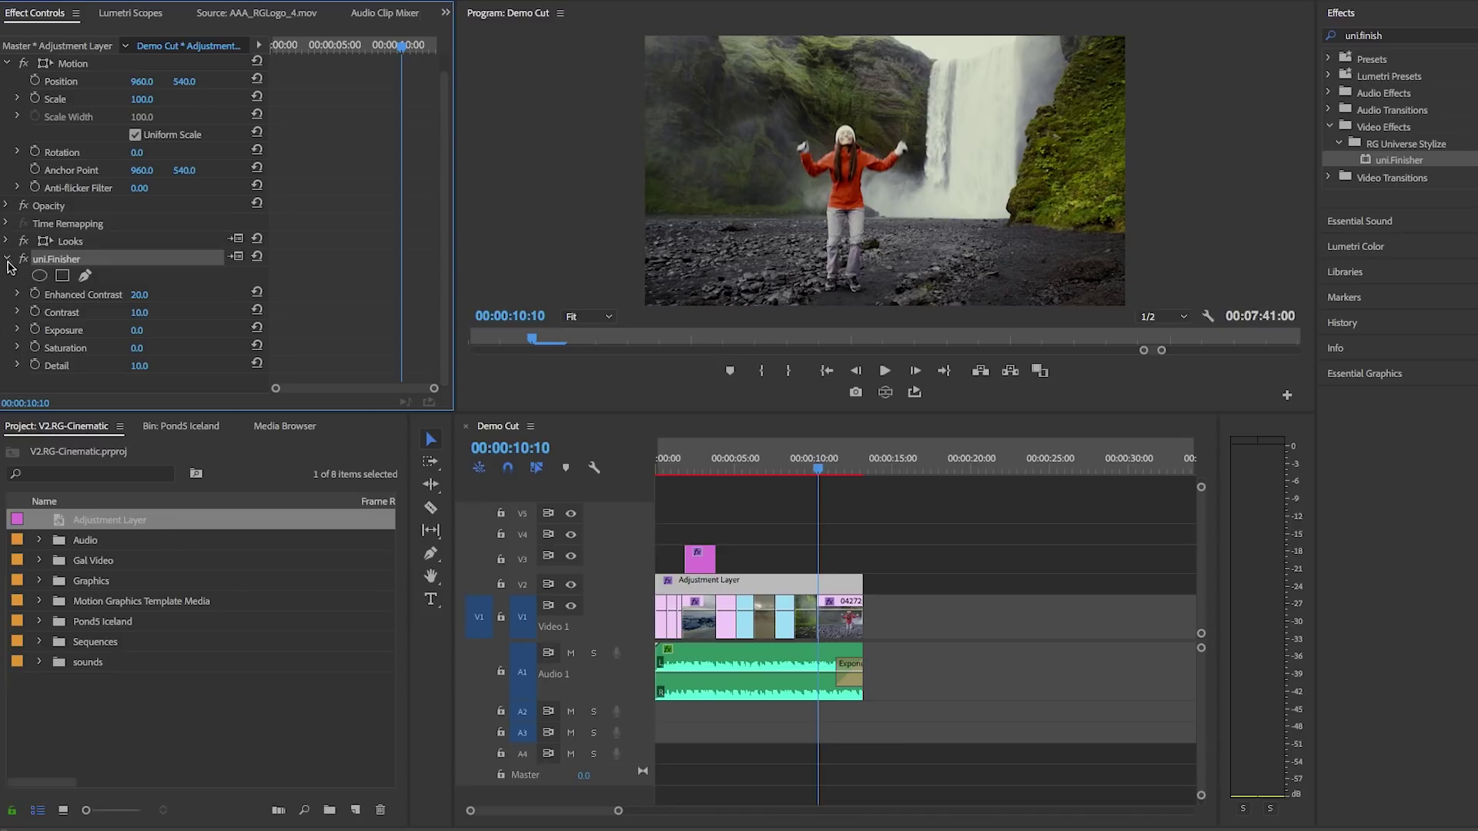
drag(822, 464, 635, 480)
key(space)
key(space)
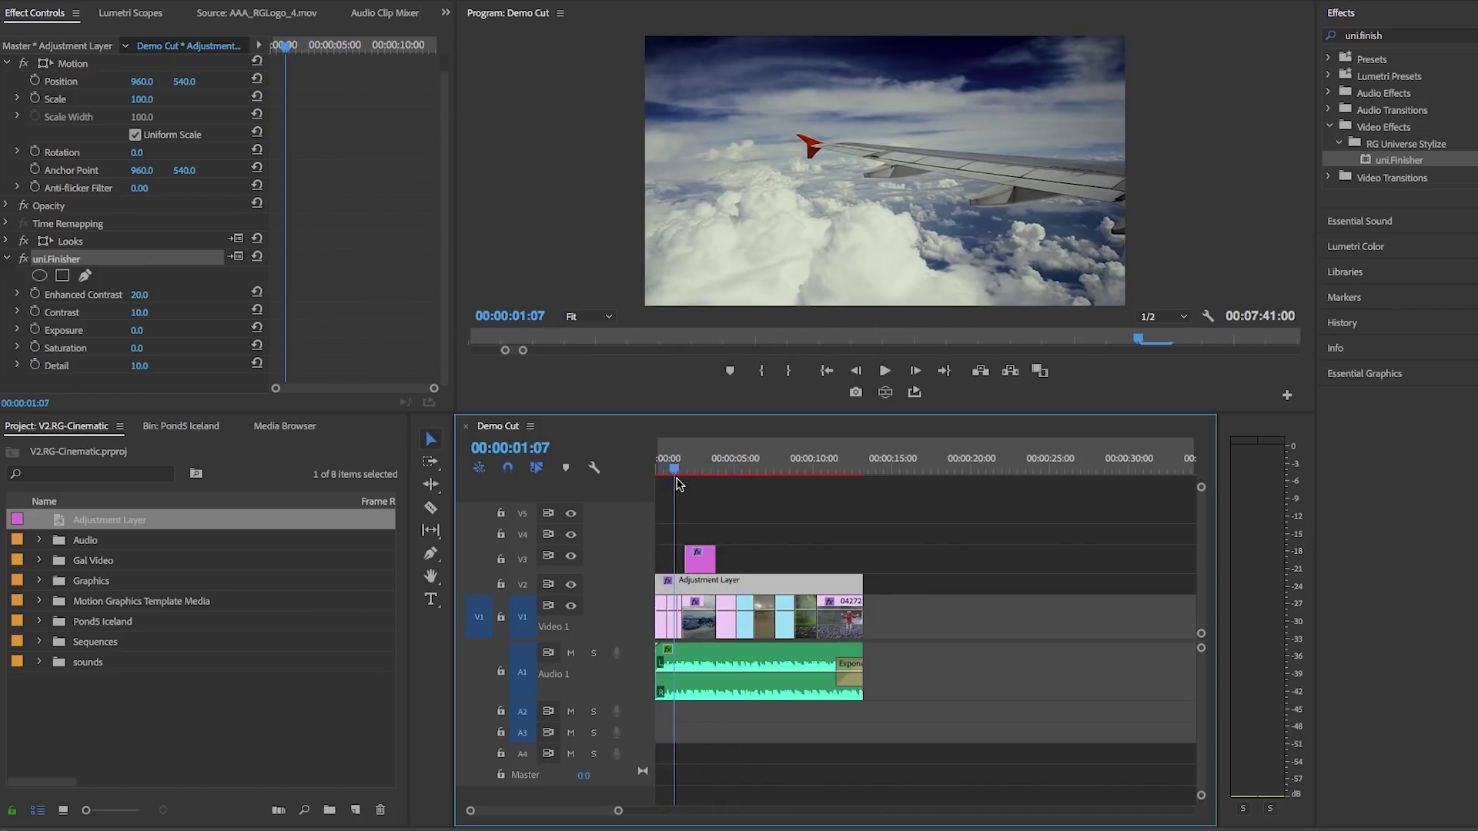
click(6, 262)
click(23, 260)
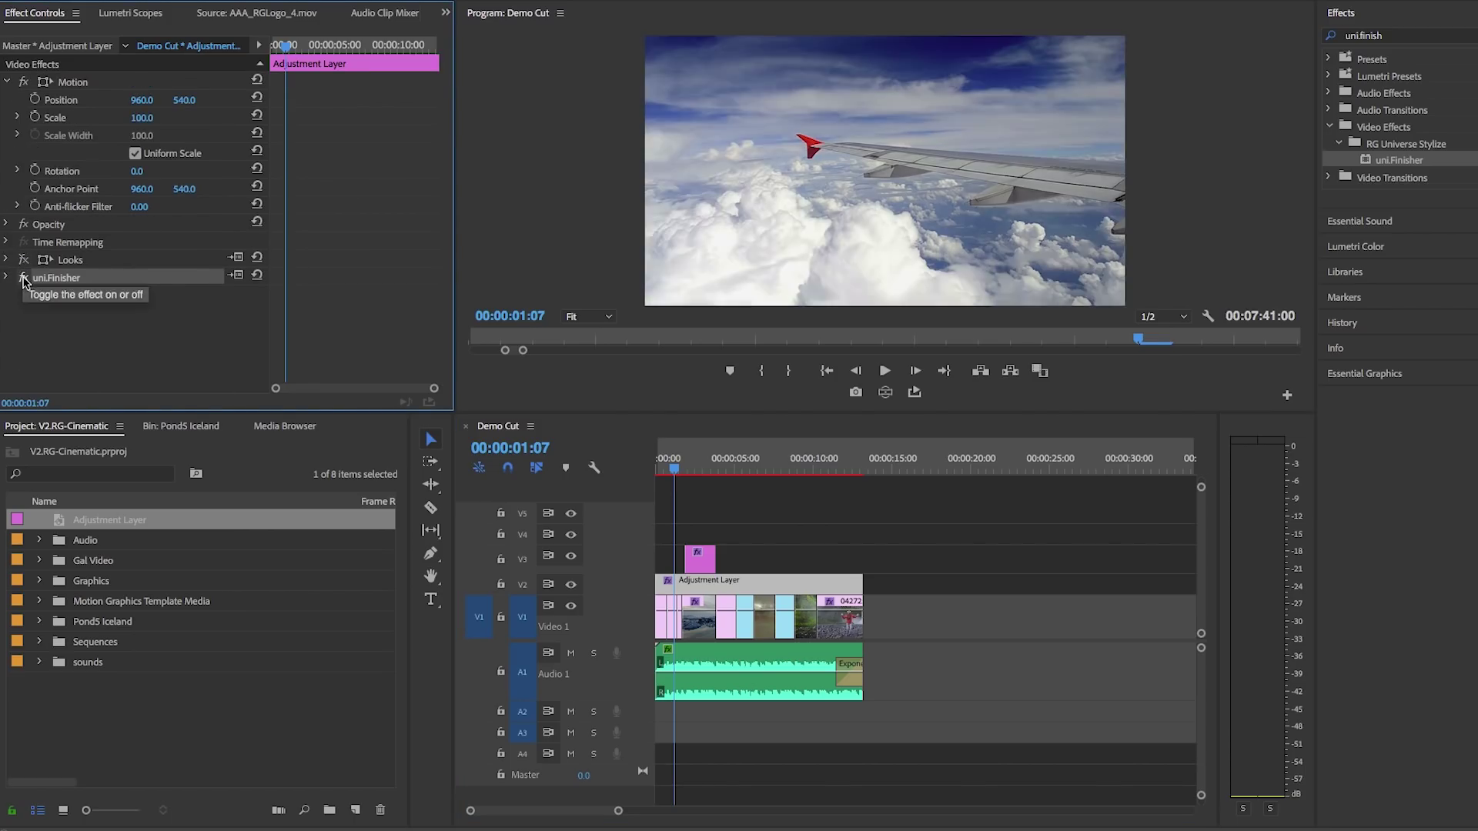
click(23, 278)
click(679, 620)
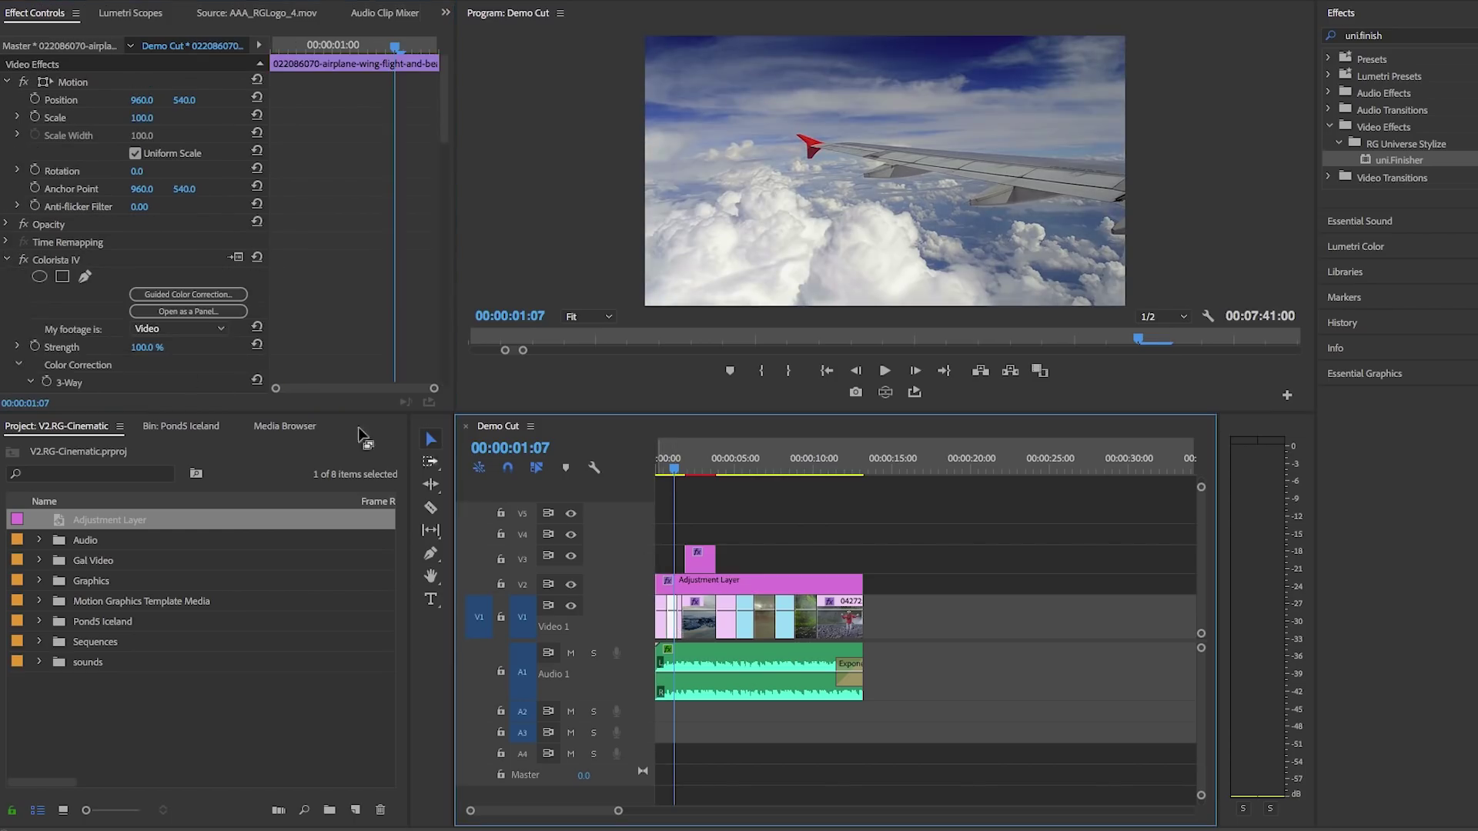
click(23, 260)
click(23, 262)
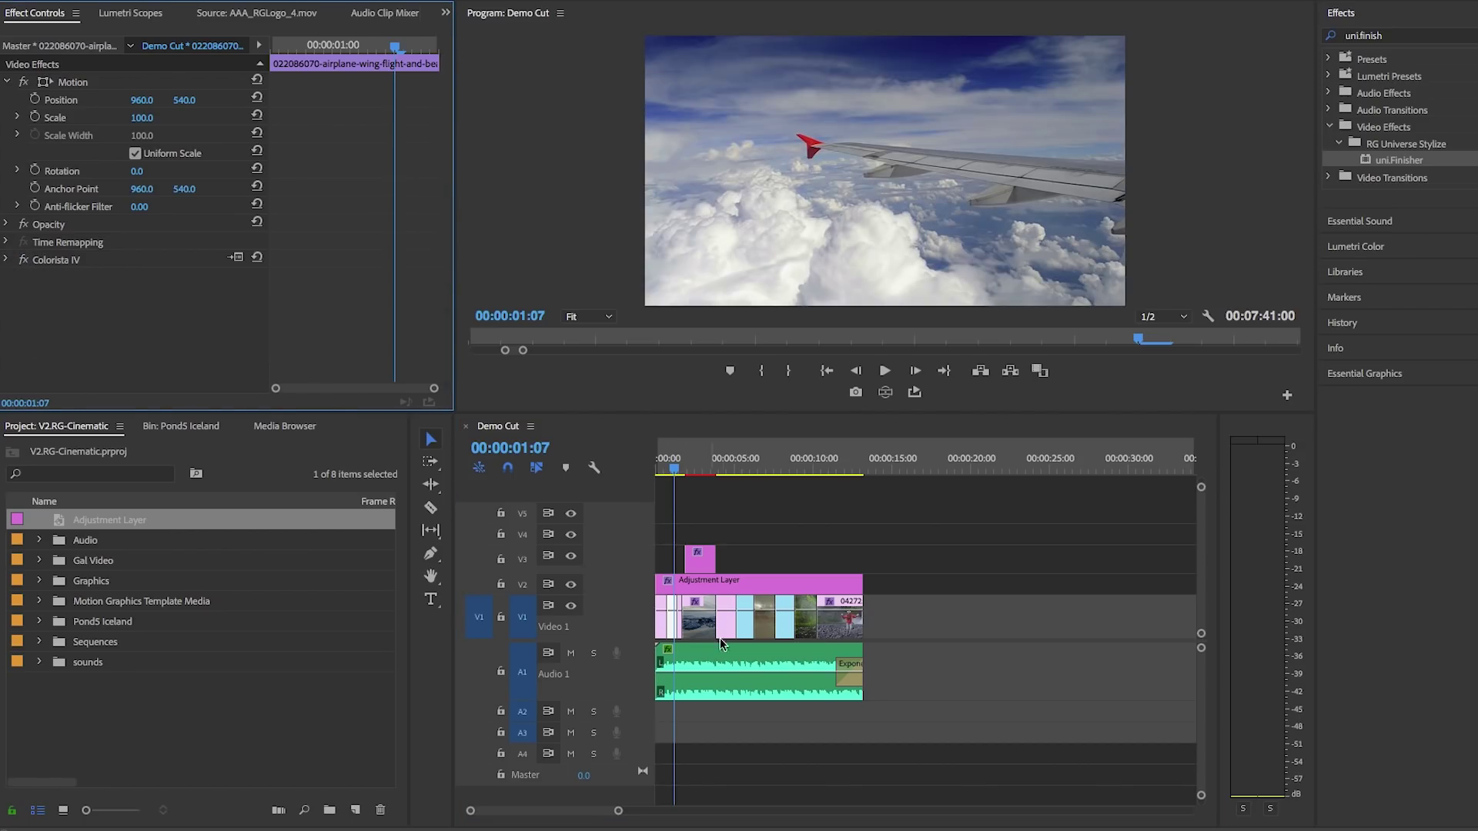
click(701, 586)
click(23, 278)
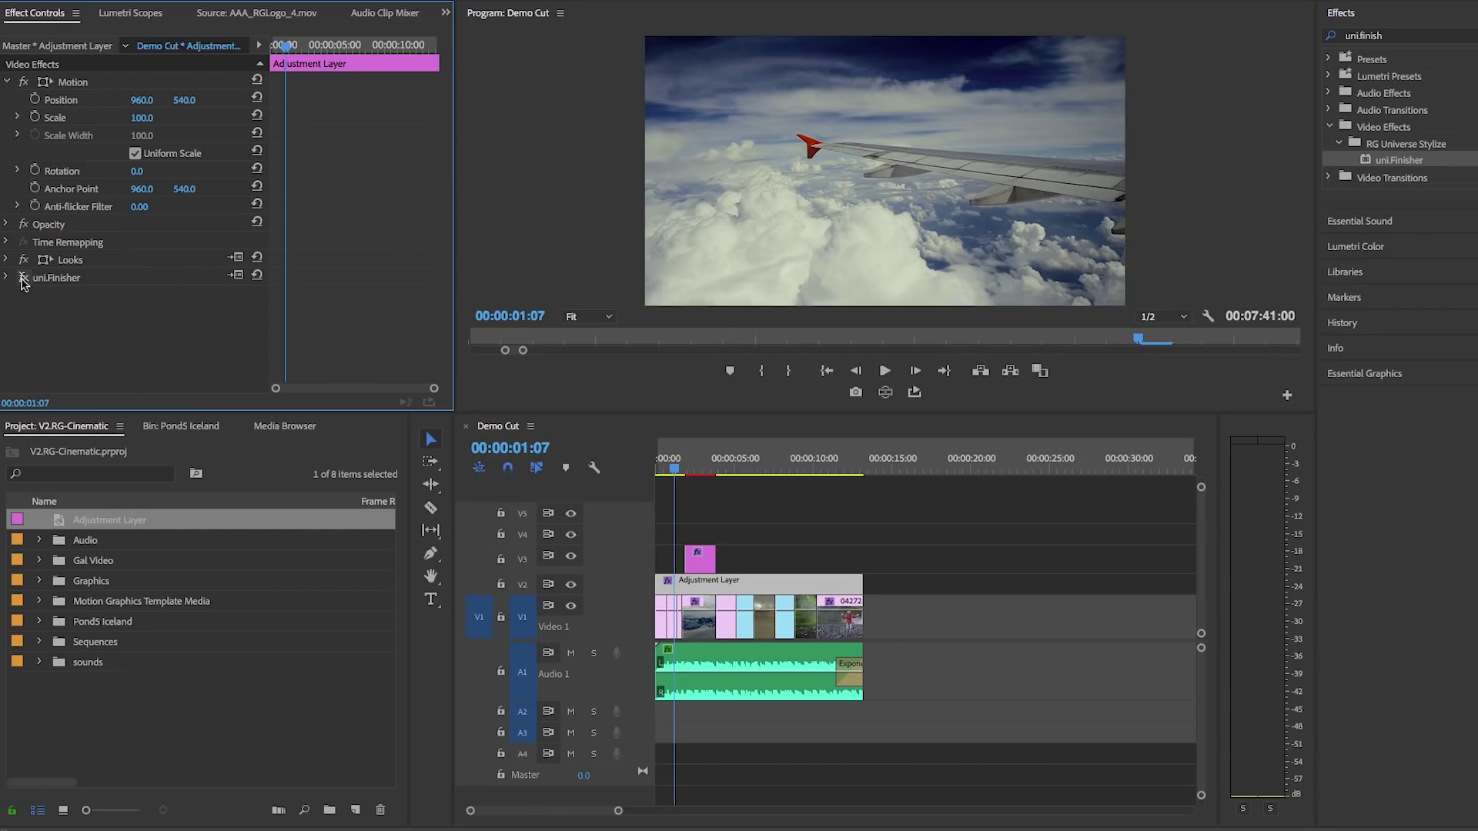
Step: Render previews of the Demo Cut sequence and play the graded edit from the start
key(Return)
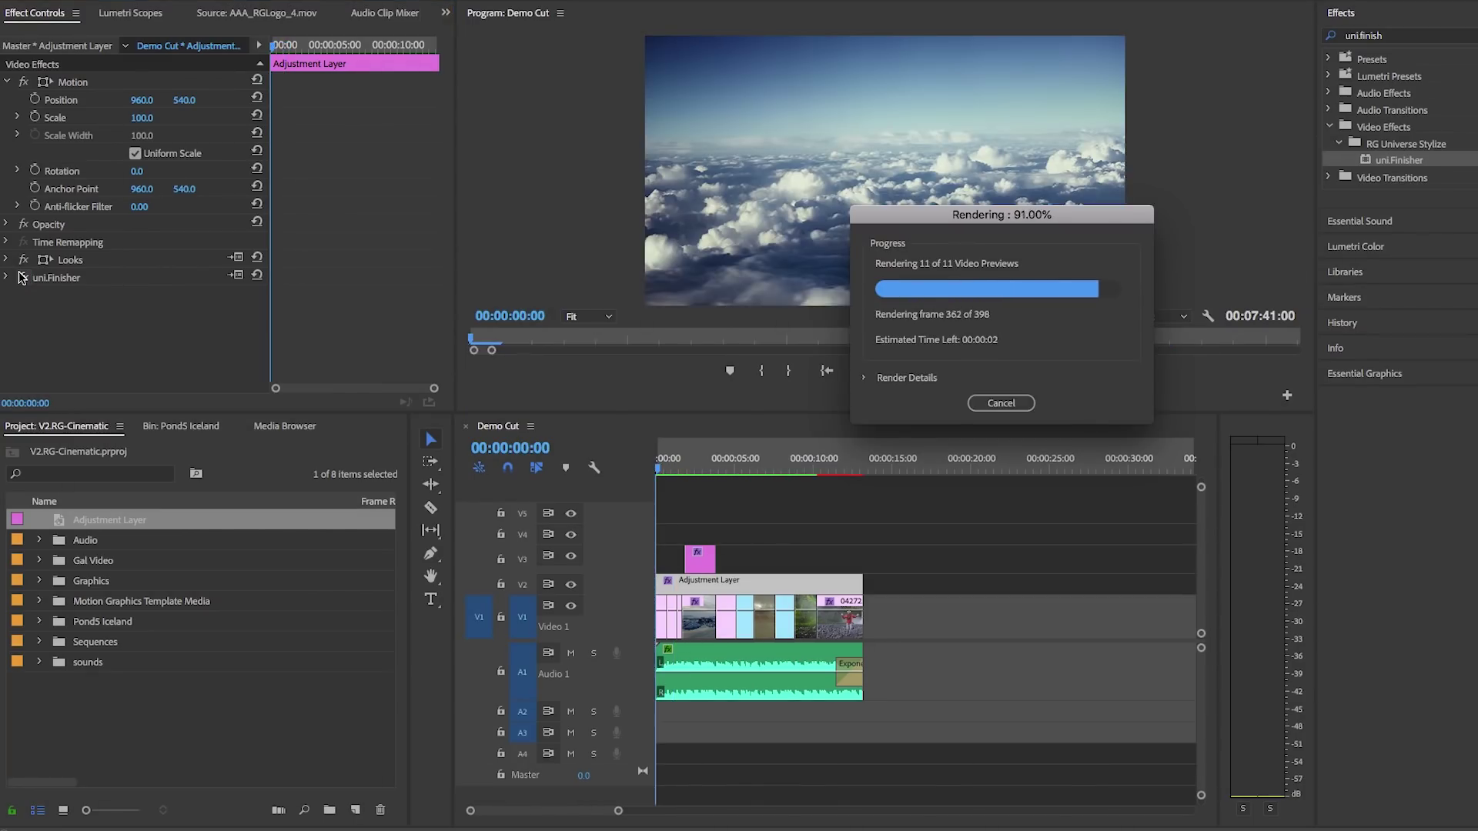
key(space)
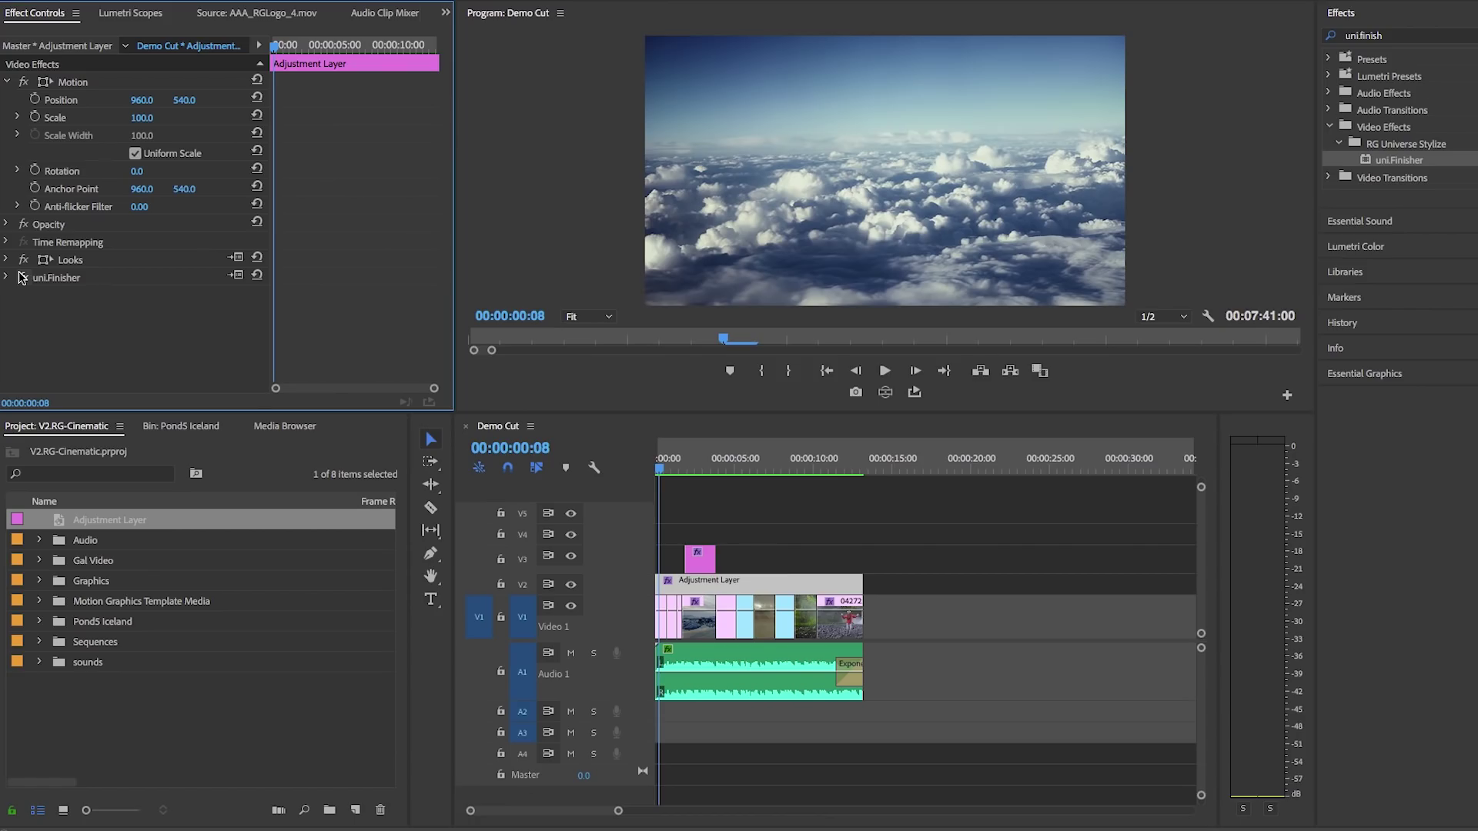
click(660, 466)
key(space)
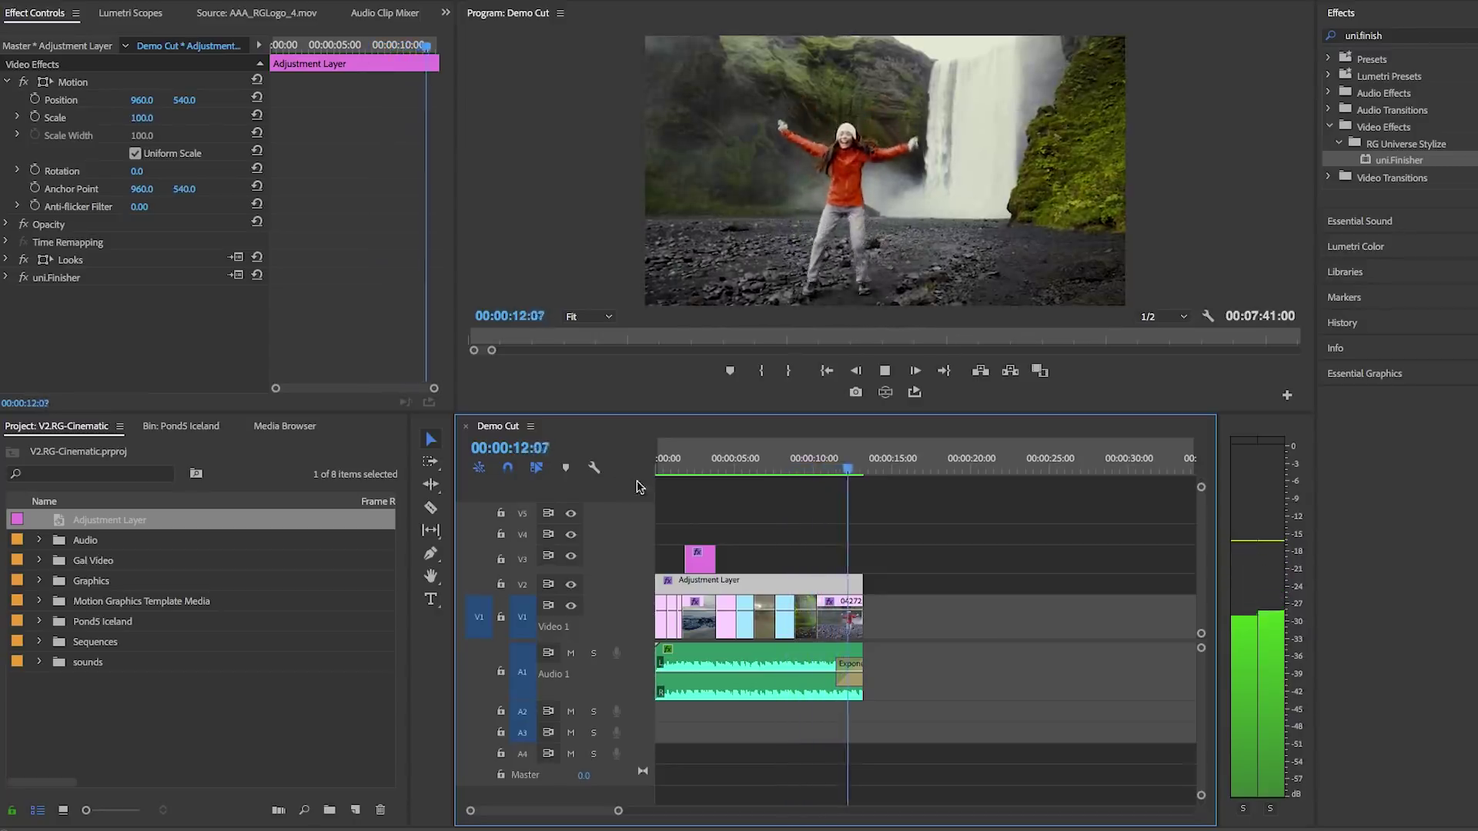
Step: Stop playback on the airplane shot and move to the glacier lagoon frame to review the grade
click(675, 470)
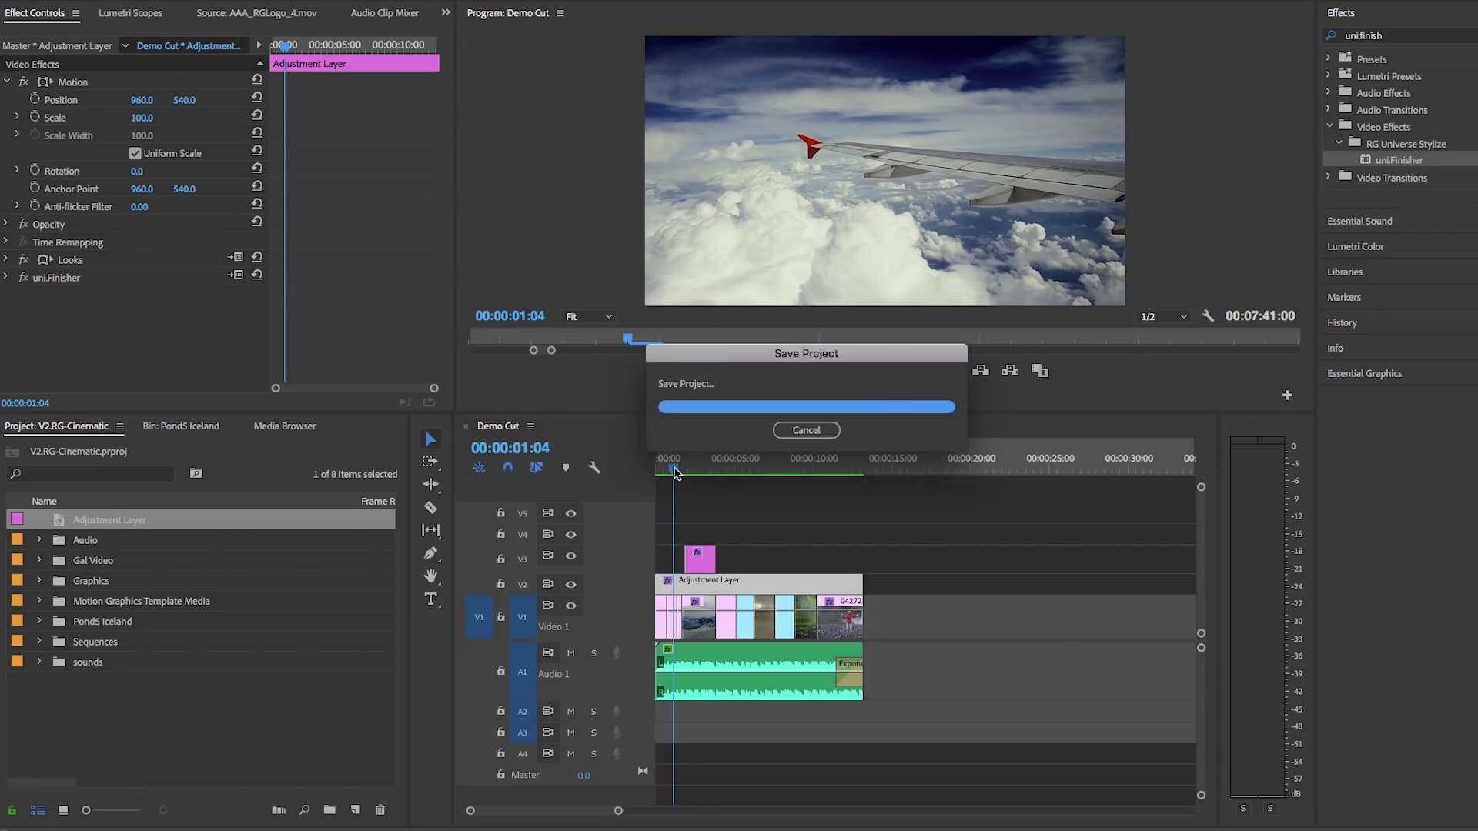
click(679, 472)
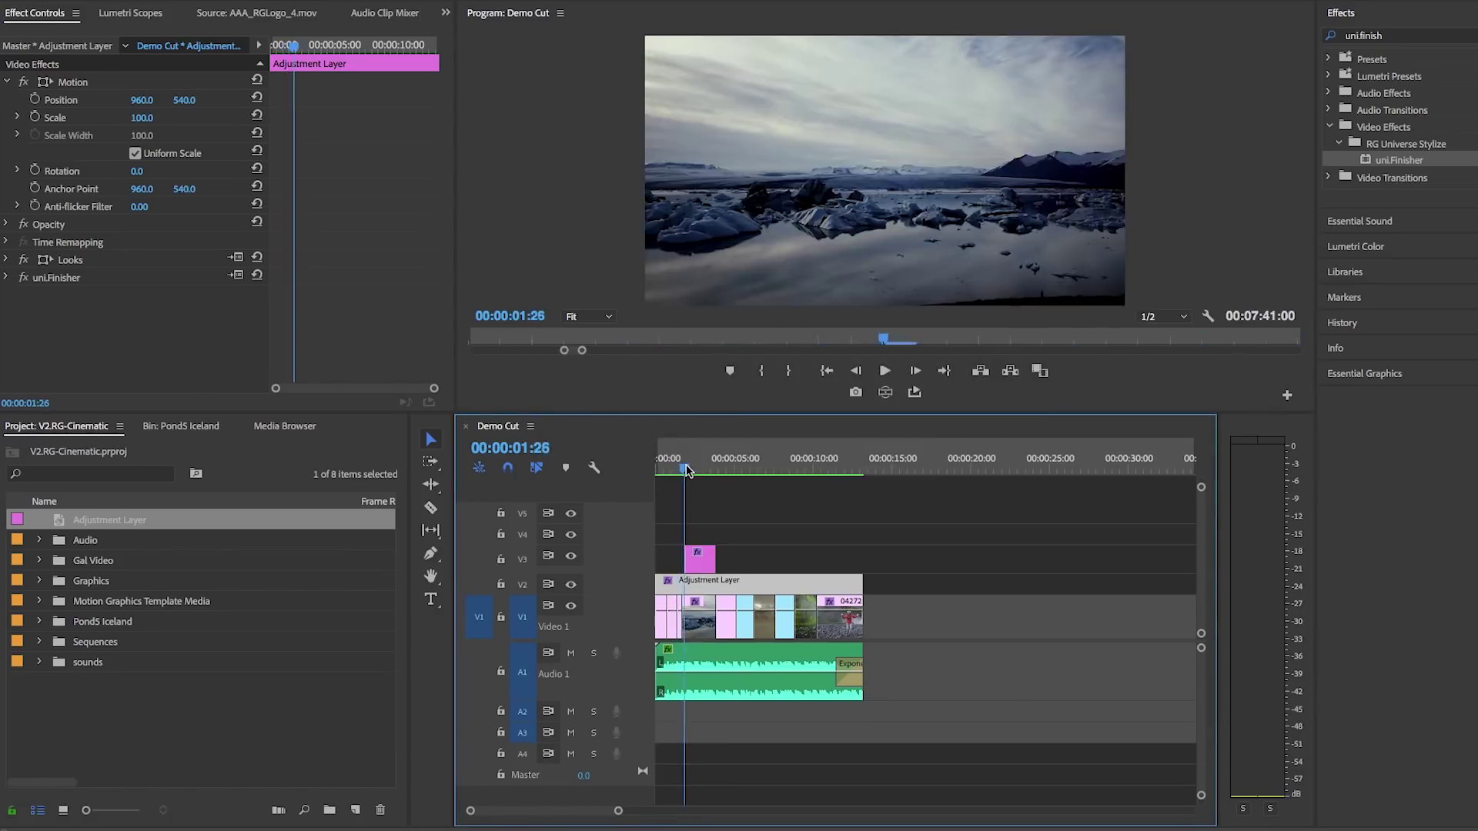